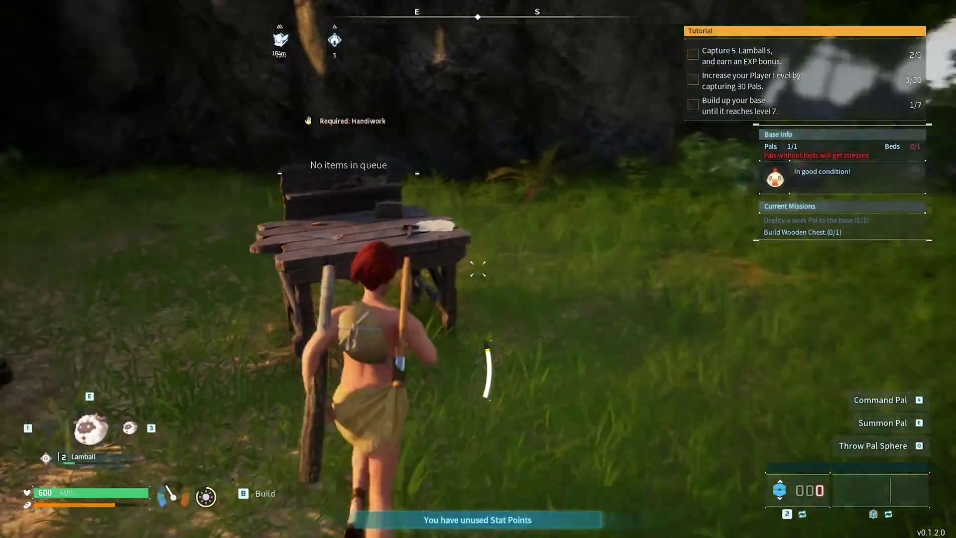
# Summon Lamball, view the Primitive Workbench recipes, then close the menu and run off into the field.
pyautogui.press('e')
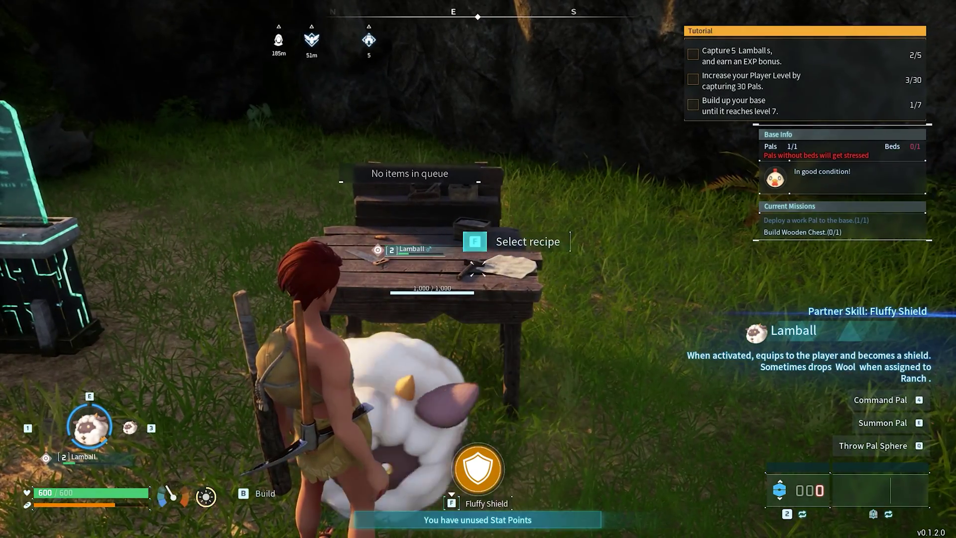
pyautogui.press('f')
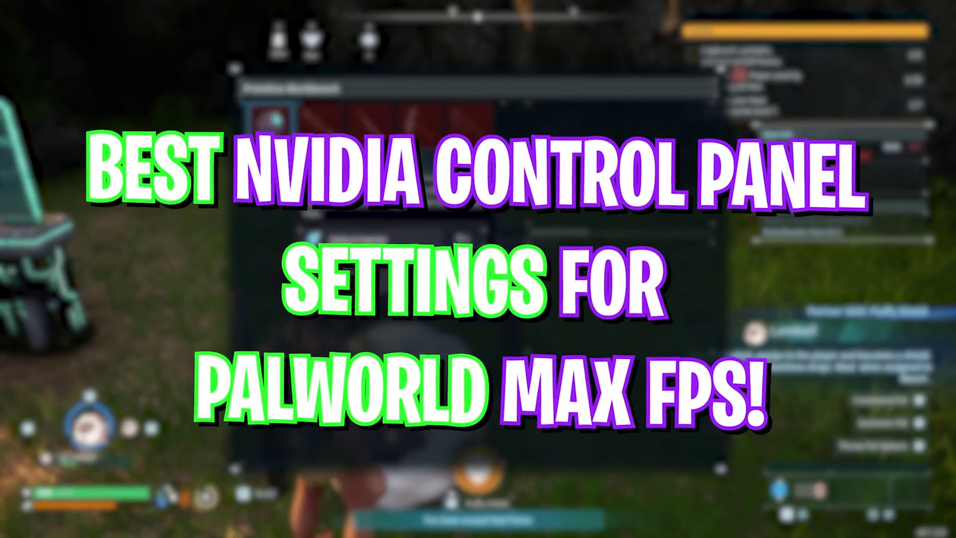
pyautogui.press('Escape')
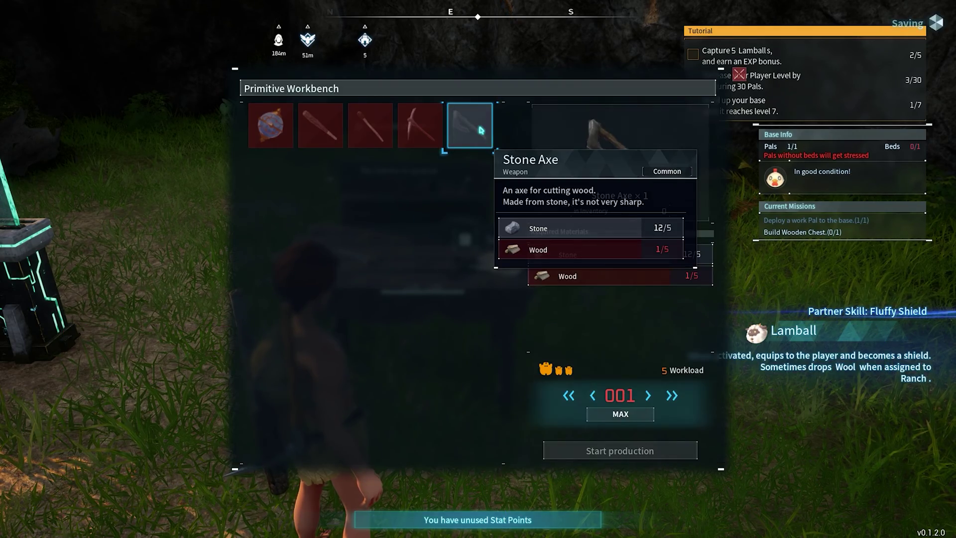
pyautogui.press('Escape')
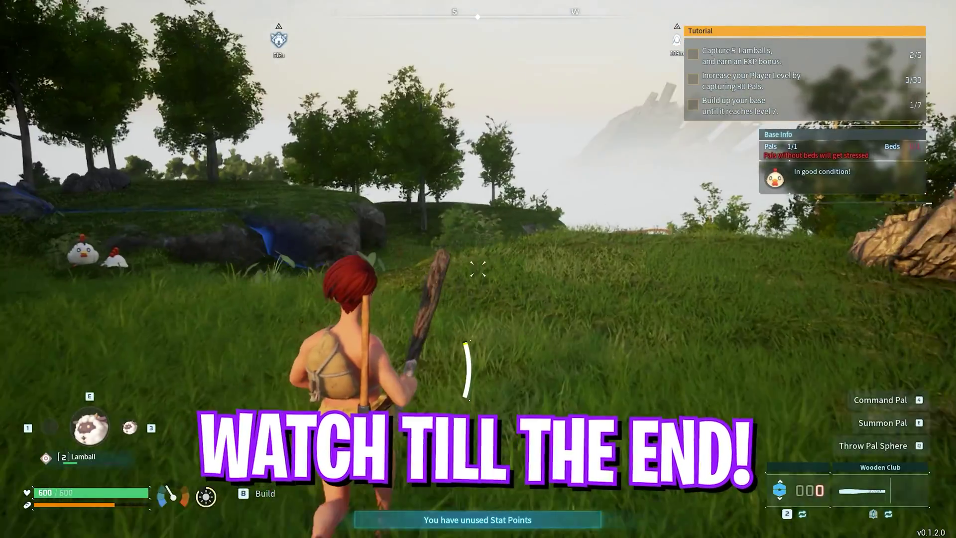
pyautogui.press('w')
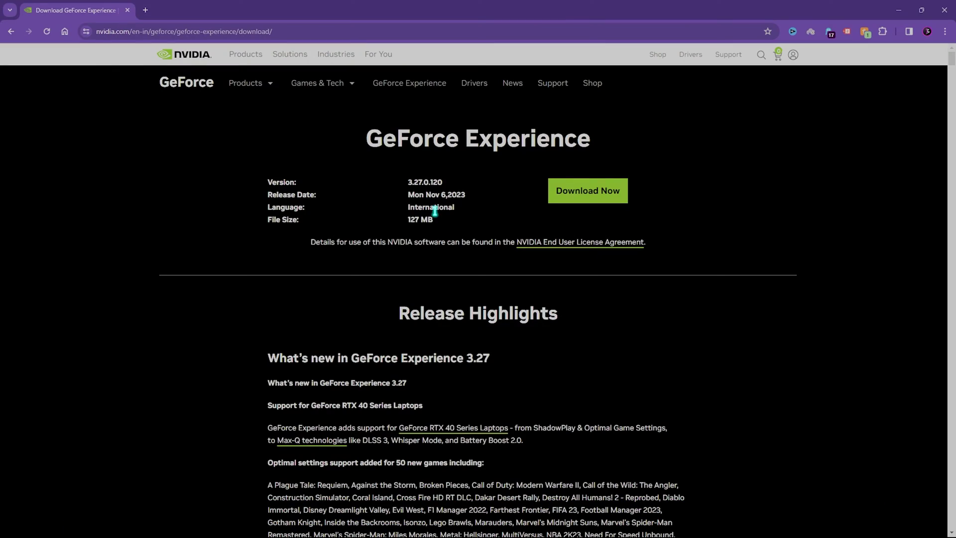
# Check the download page's address, then launch GeForce Experience from Windows search.
pyautogui.click(163, 31)
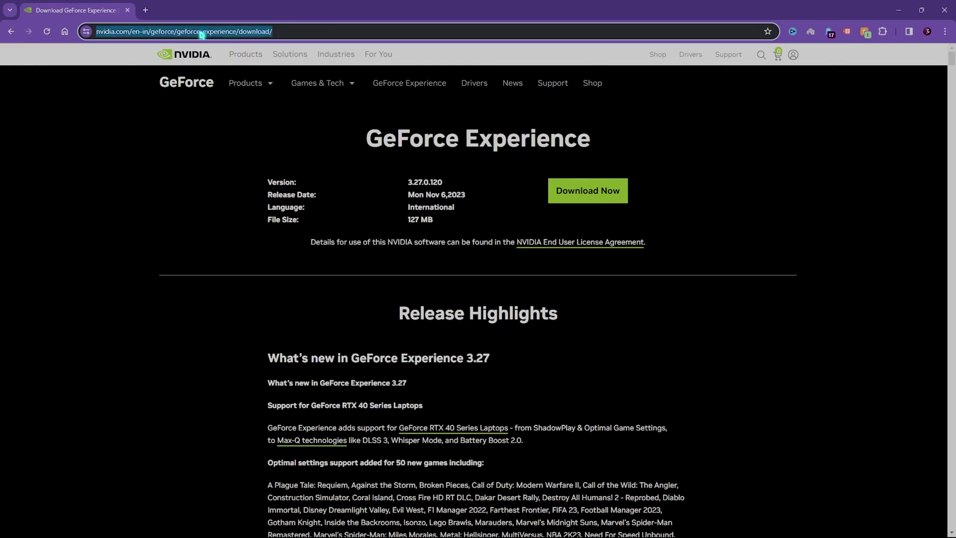
pyautogui.click(183, 150)
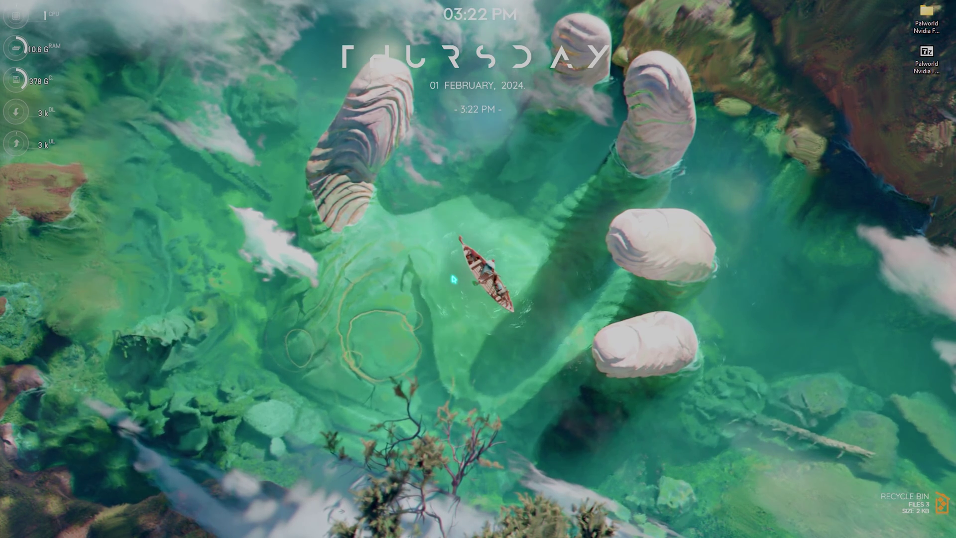
pyautogui.press('super')
pyautogui.write('gearUP Boosteref')
pyautogui.press('Return')
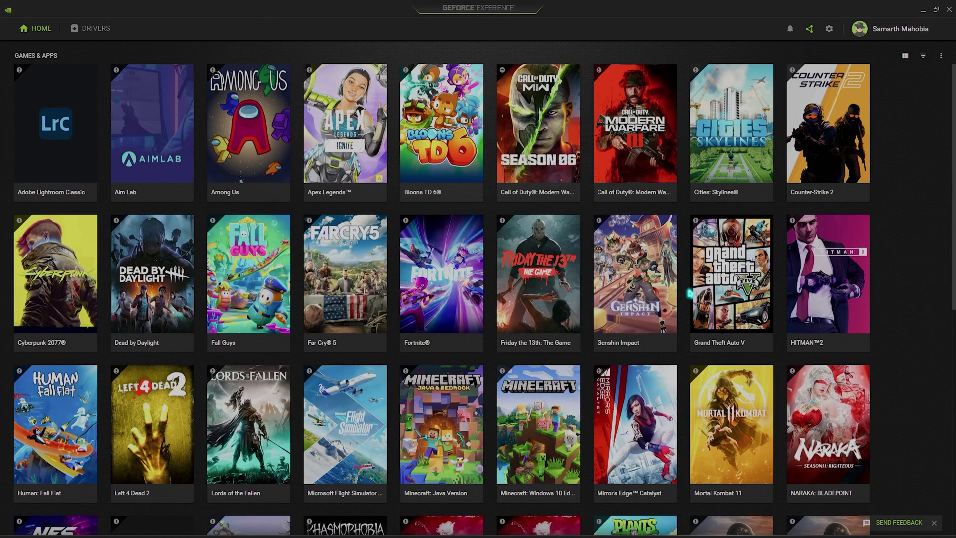
# On the Drivers page, keep the Game Ready Driver preference and check for driver updates.
pyautogui.scroll(-5, 613, 149)
pyautogui.scroll(5, 293, 172)
pyautogui.click(83, 31)
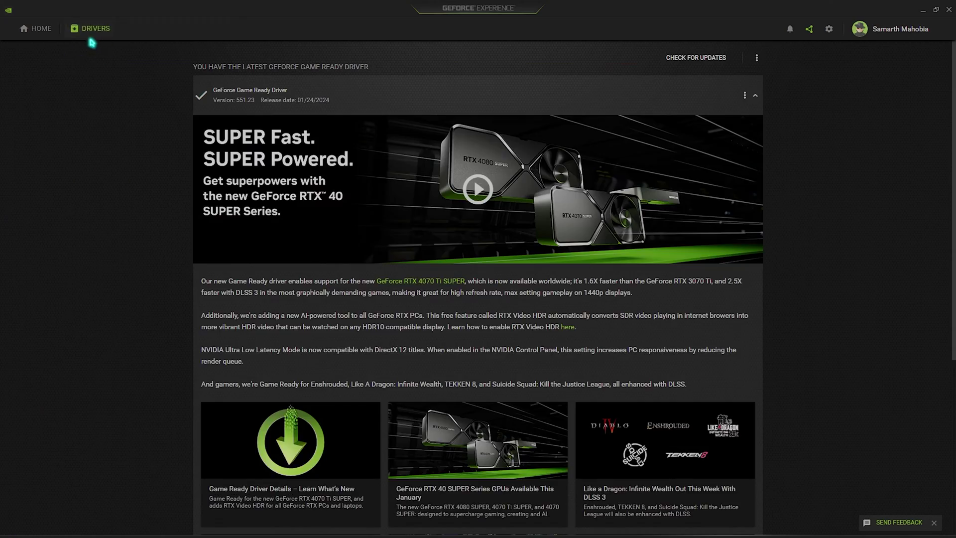
pyautogui.click(757, 58)
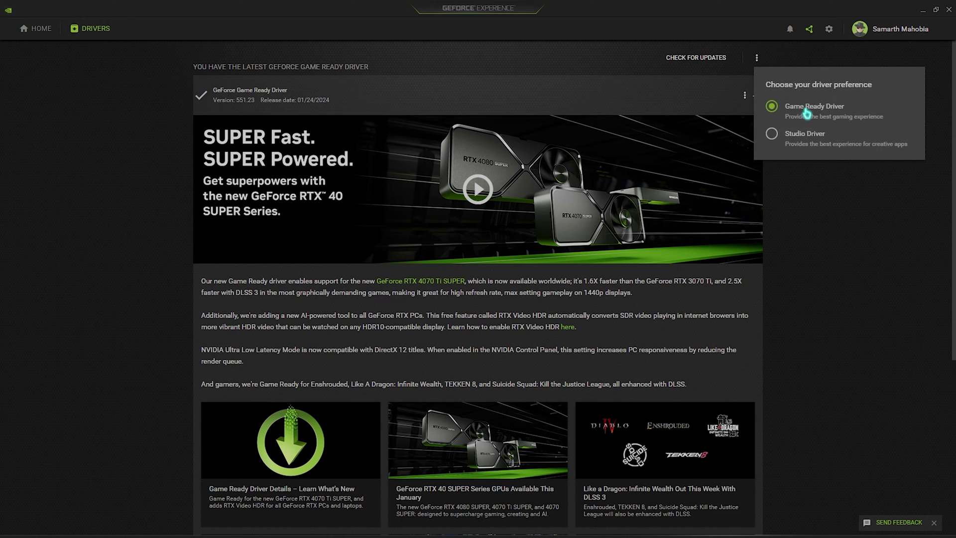
pyautogui.click(692, 60)
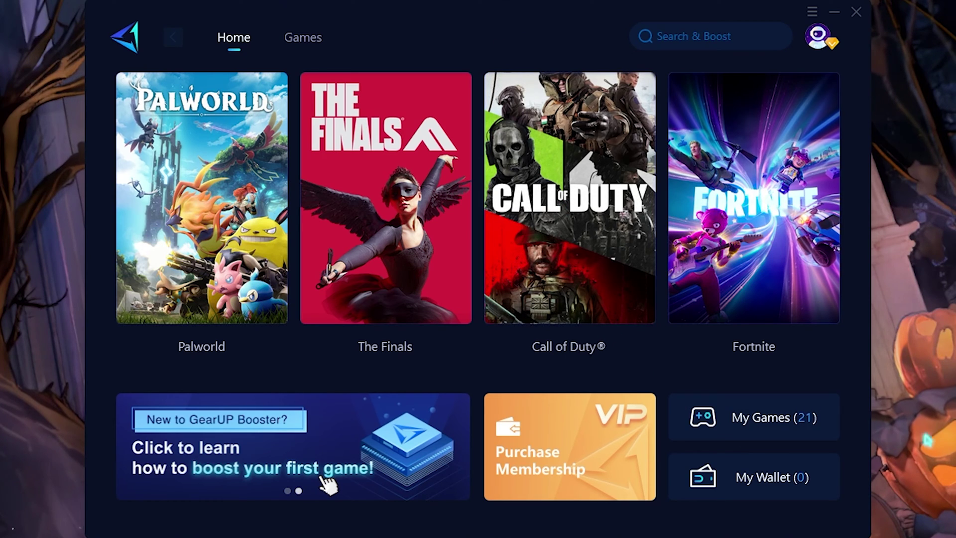
# Search for 'Pal', pick Palworld from the results and start boosting it.
pyautogui.moveTo(224, 165)
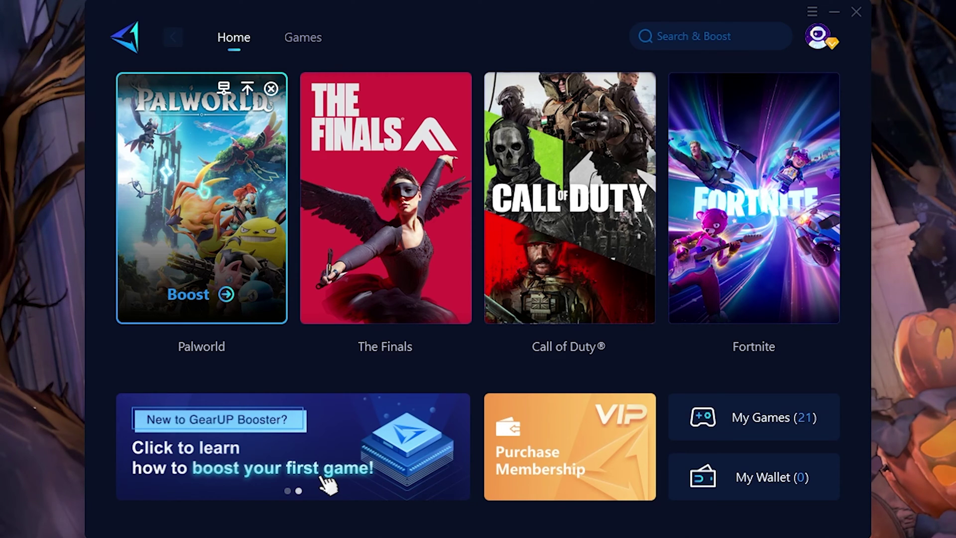
pyautogui.click(712, 37)
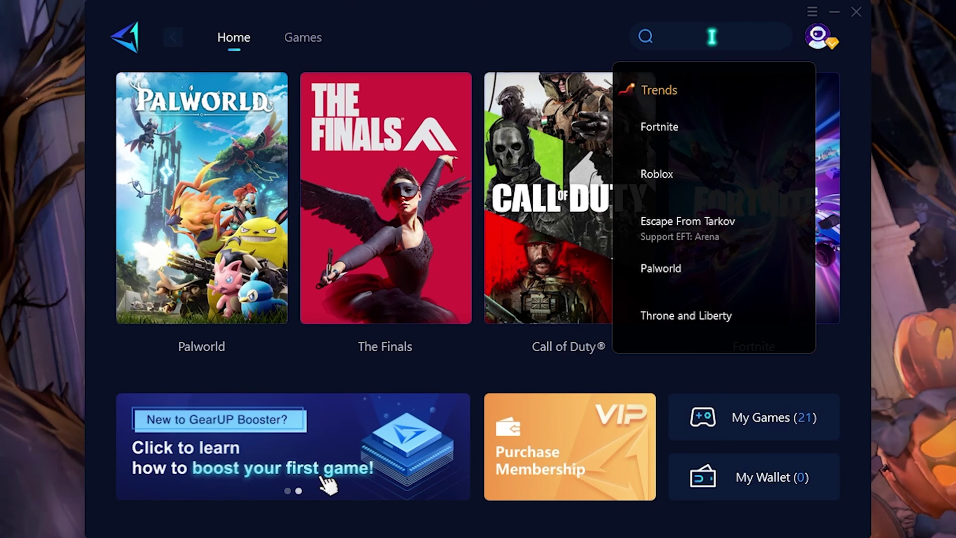
pyautogui.write('Palw')
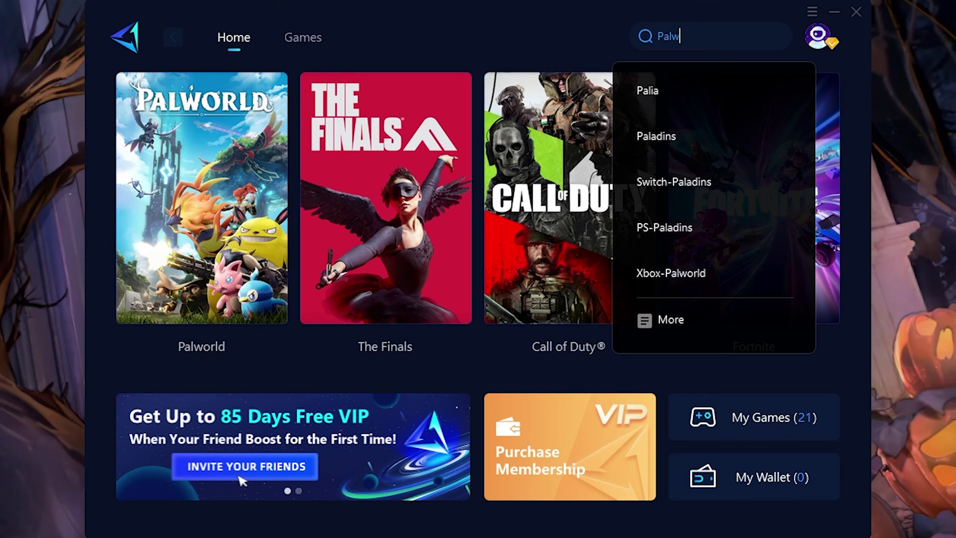
pyautogui.click(435, 52)
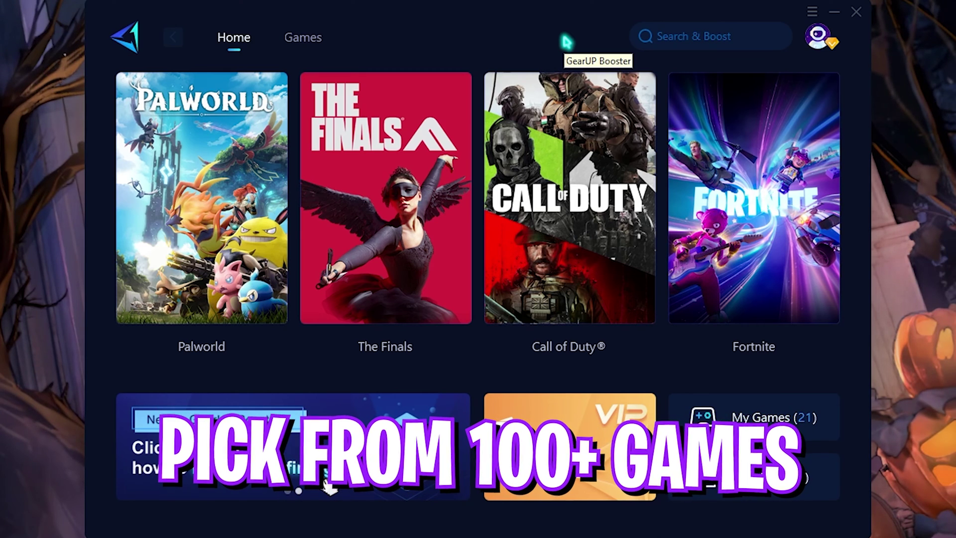
pyautogui.click(182, 201)
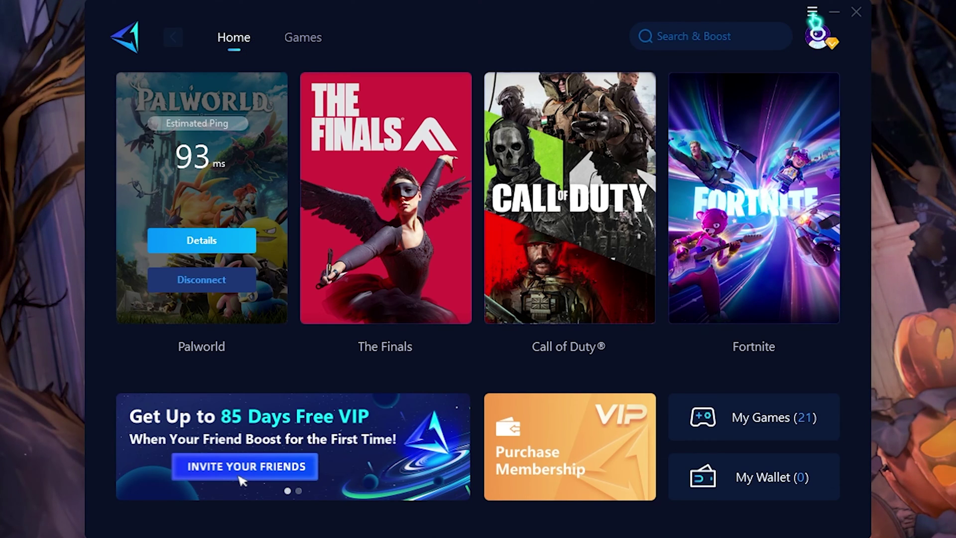
# From the avatar menu, open Configure, review the Optimization Settings, and close the window.
pyautogui.click(817, 34)
pyautogui.click(839, 106)
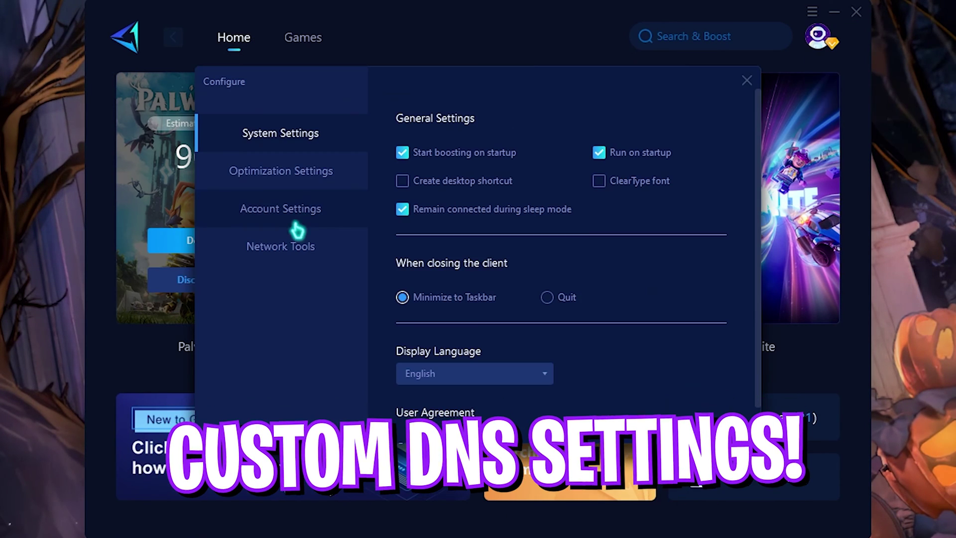
pyautogui.click(298, 187)
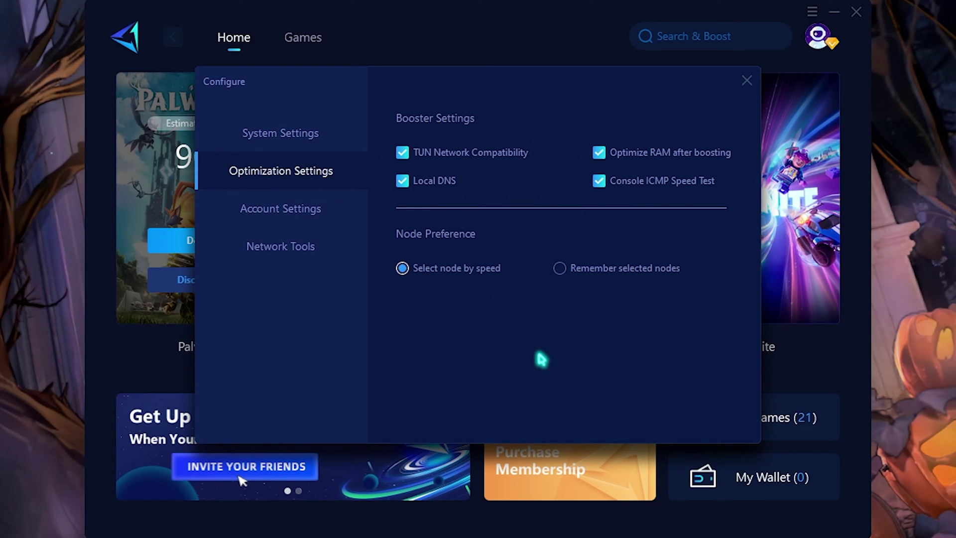
pyautogui.click(748, 81)
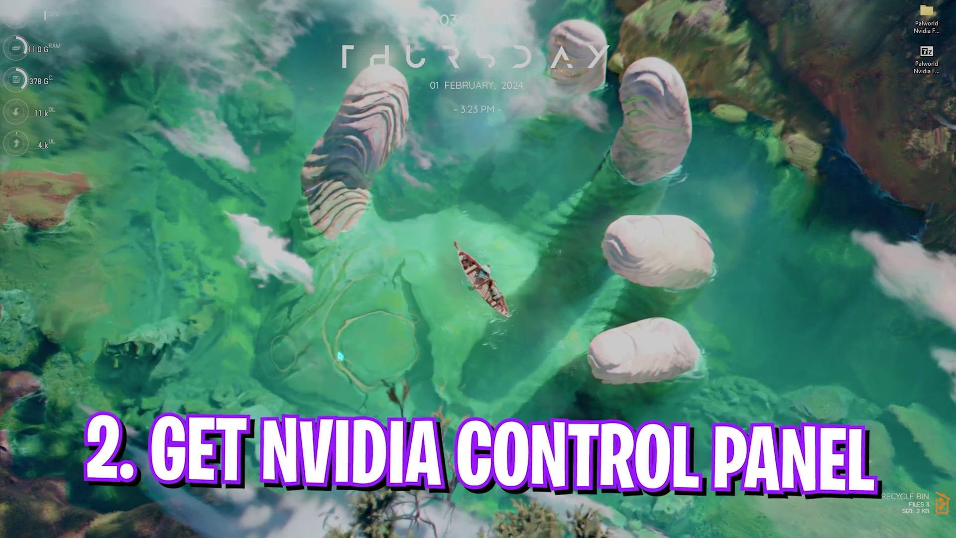
# Open Microsoft Store from Start search and find the installed NVIDIA Control Panel listing.
pyautogui.press('super')
pyautogui.write('control Panel')
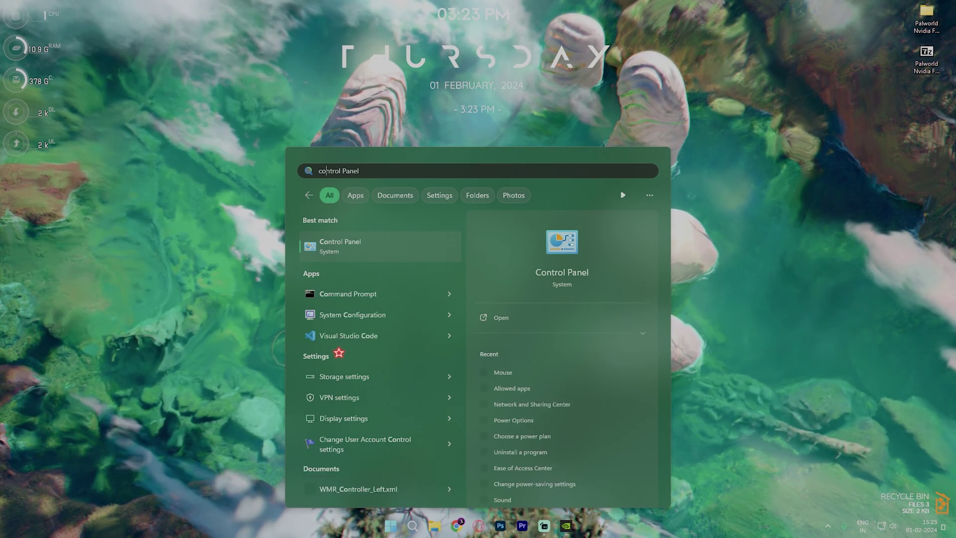
pyautogui.hotkey('ctrl', 'a')
pyautogui.press('BackSpace')
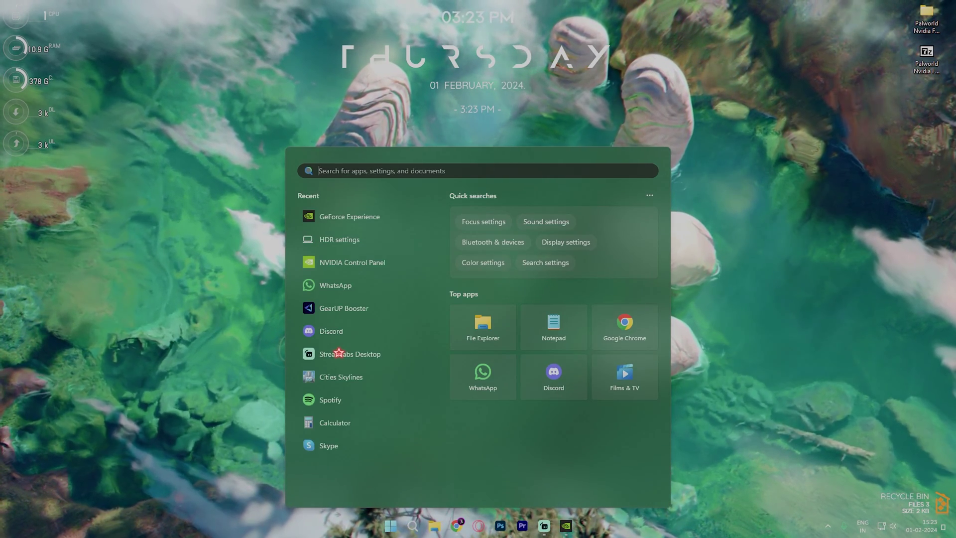
pyautogui.write('microsoft Edge')
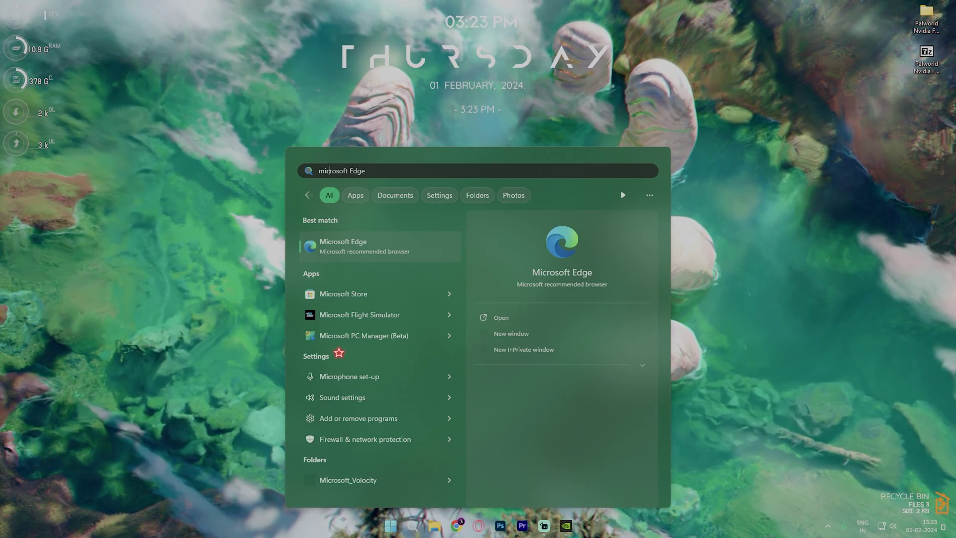
pyautogui.press('Down')
pyautogui.press('Return')
pyautogui.click(388, 133)
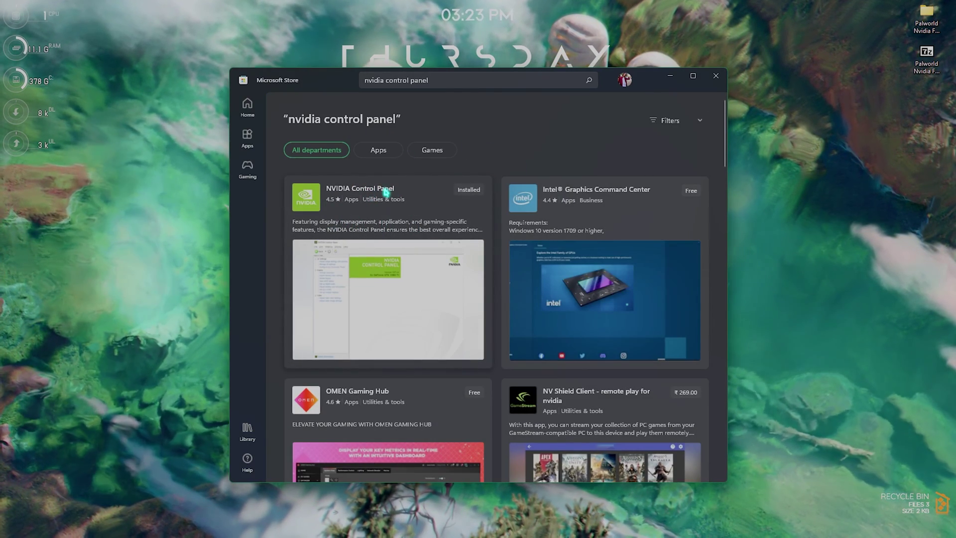
pyautogui.moveTo(382, 197)
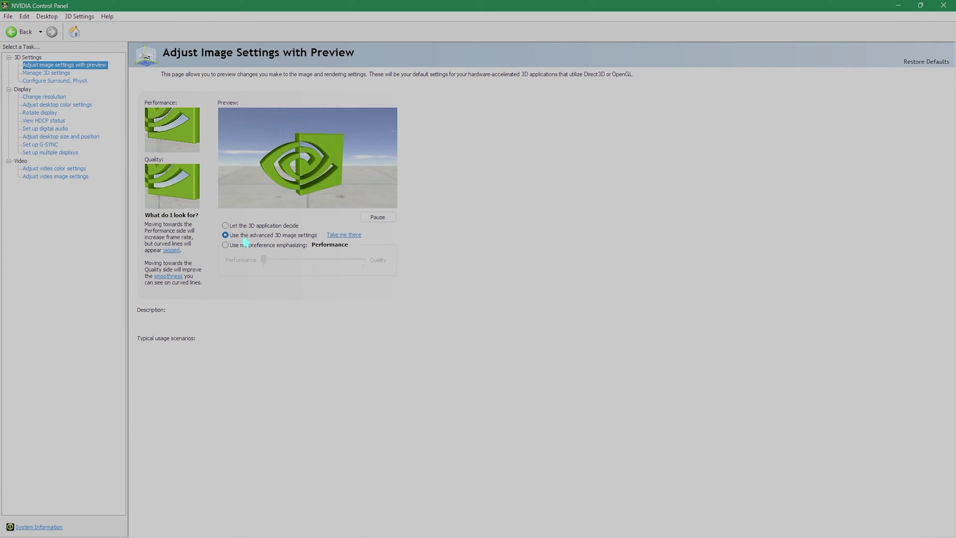
# Keep 'Use the advanced 3D image settings' and jump to Manage 3D Settings via 'Take me there'.
pyautogui.moveTo(241, 241)
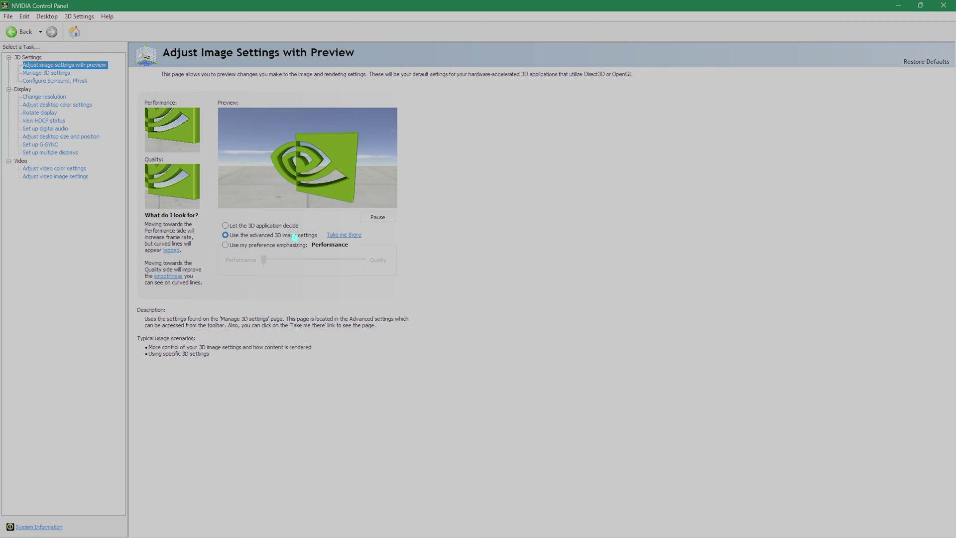
pyautogui.click(330, 235)
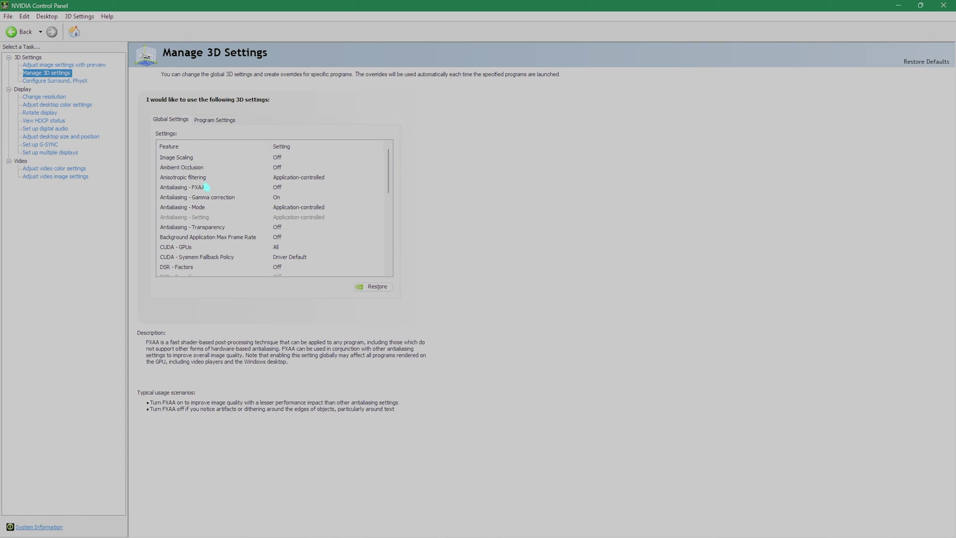
# On the Program Settings tab, start adding a program and browse for its executable.
pyautogui.click(219, 120)
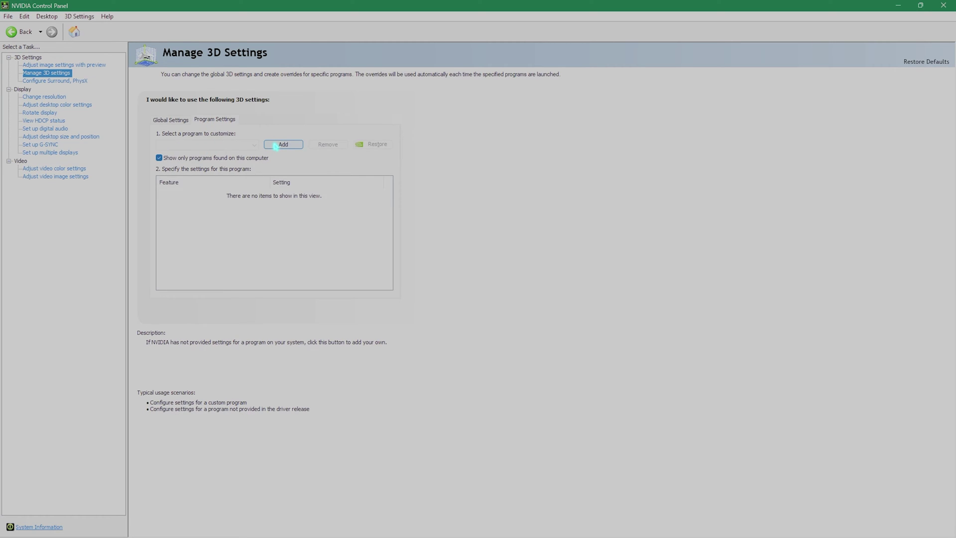
pyautogui.click(275, 146)
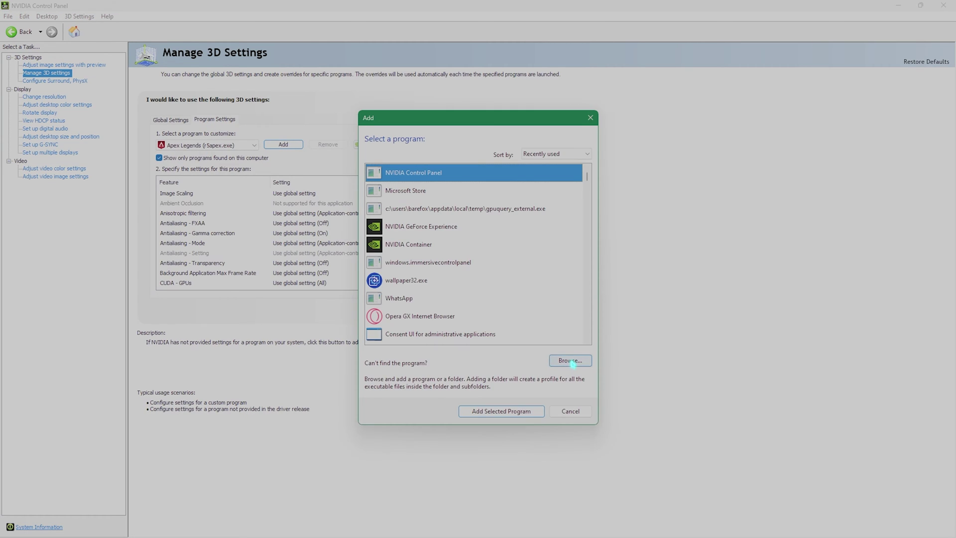
pyautogui.click(571, 360)
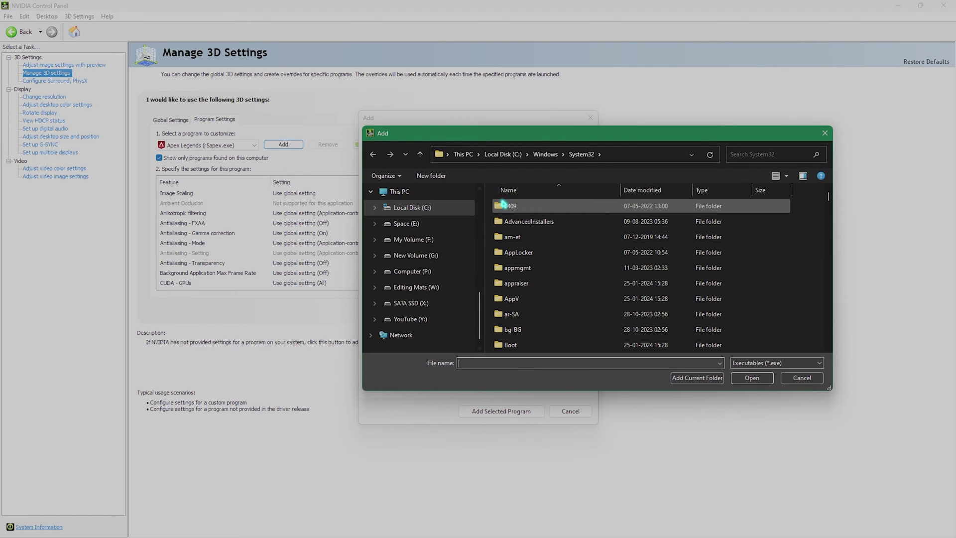
# Navigate to X:\SteamLibrary\steamapps\common\Palworld and add Palworld.exe as the program.
pyautogui.click(413, 303)
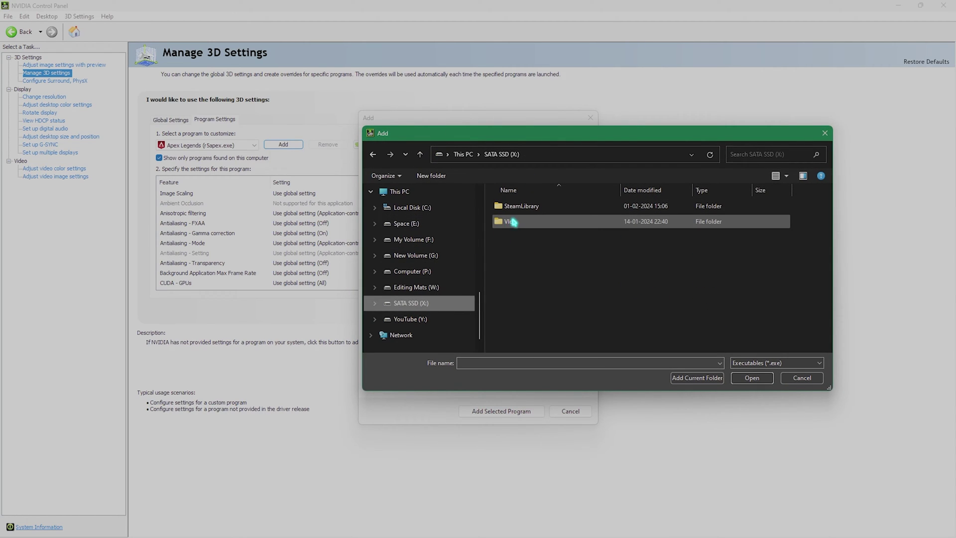
pyautogui.doubleClick(518, 206)
pyautogui.doubleClick(518, 207)
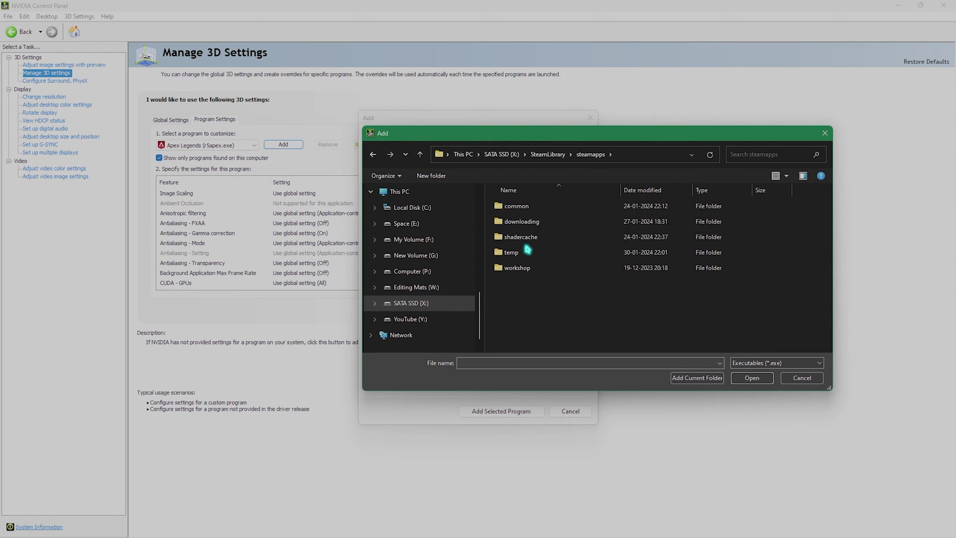
pyautogui.doubleClick(517, 207)
pyautogui.doubleClick(520, 251)
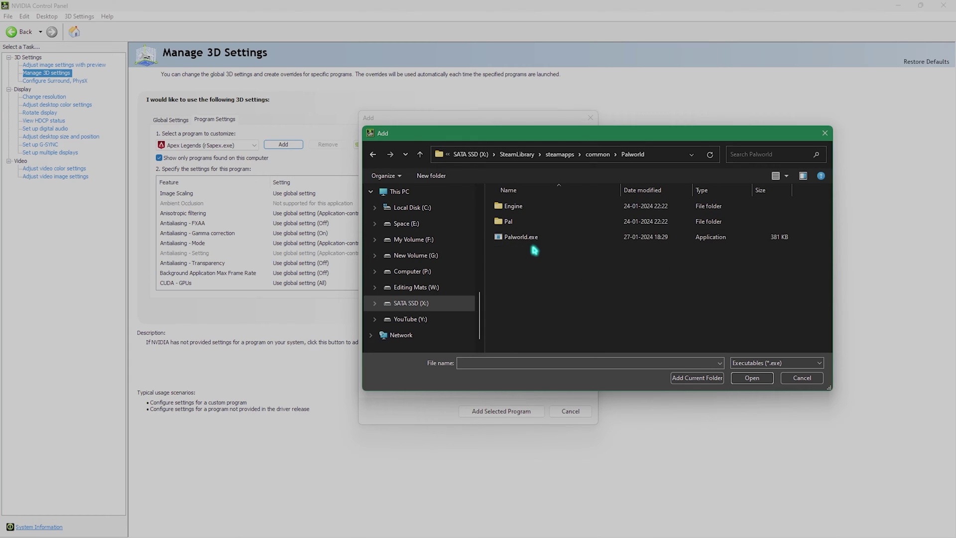
pyautogui.click(520, 238)
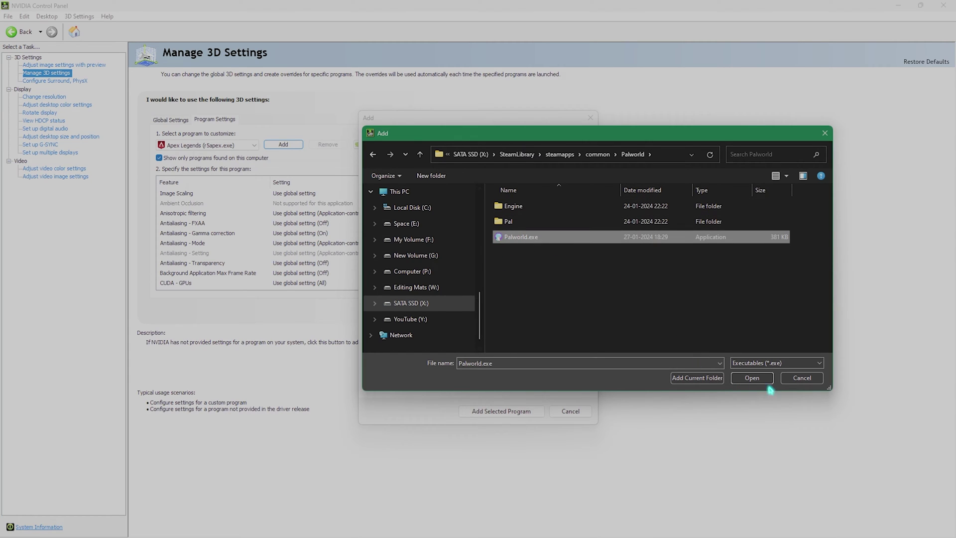
pyautogui.click(752, 379)
pyautogui.scroll(-7, 225, 264)
pyautogui.scroll(7, 224, 267)
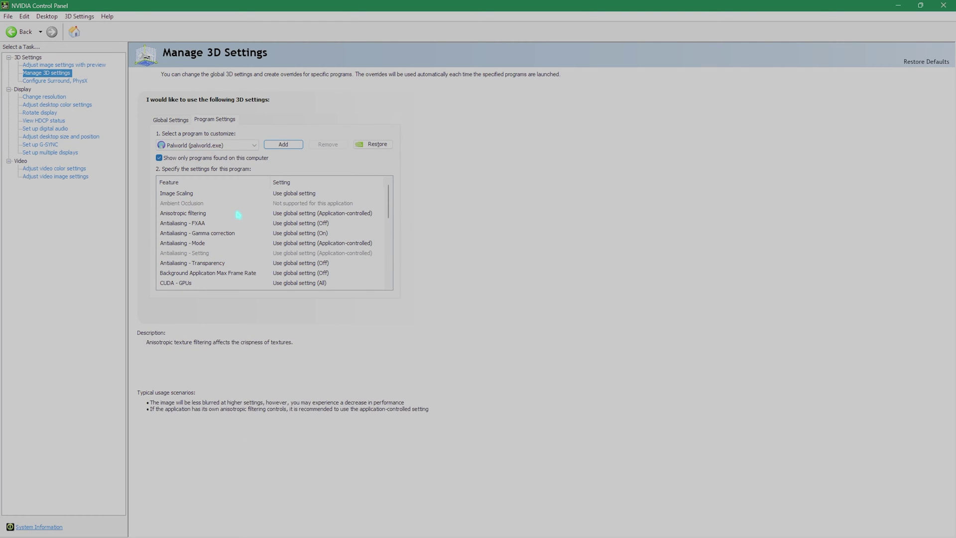
pyautogui.click(176, 194)
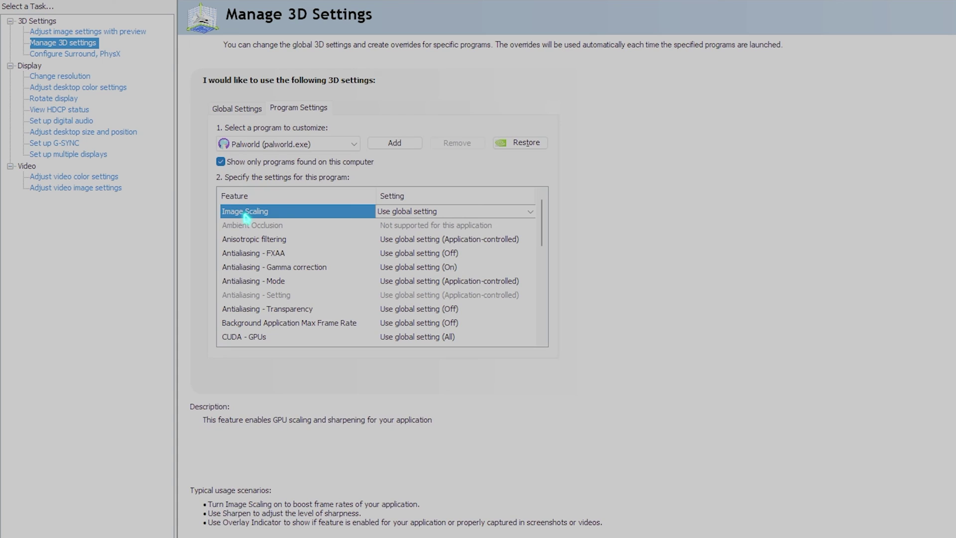
pyautogui.click(428, 213)
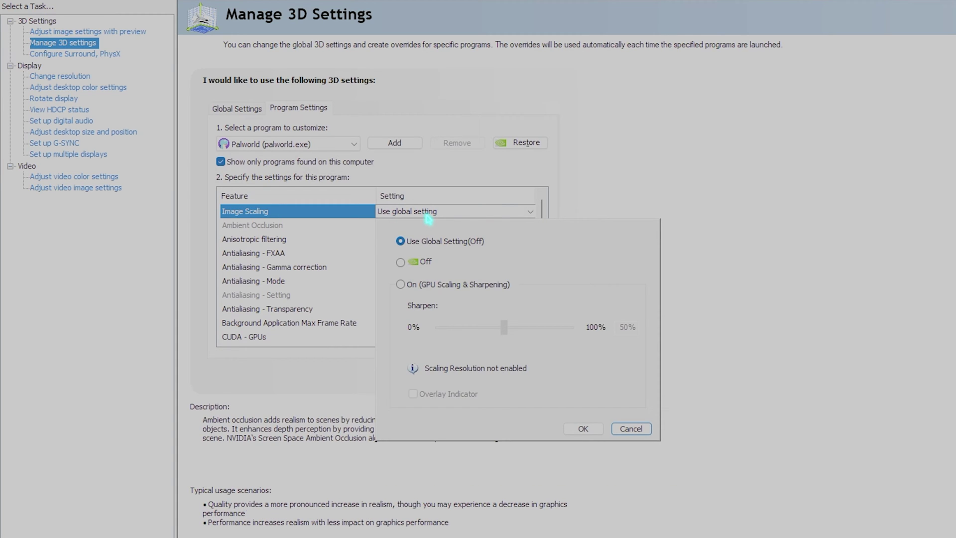
pyautogui.click(401, 284)
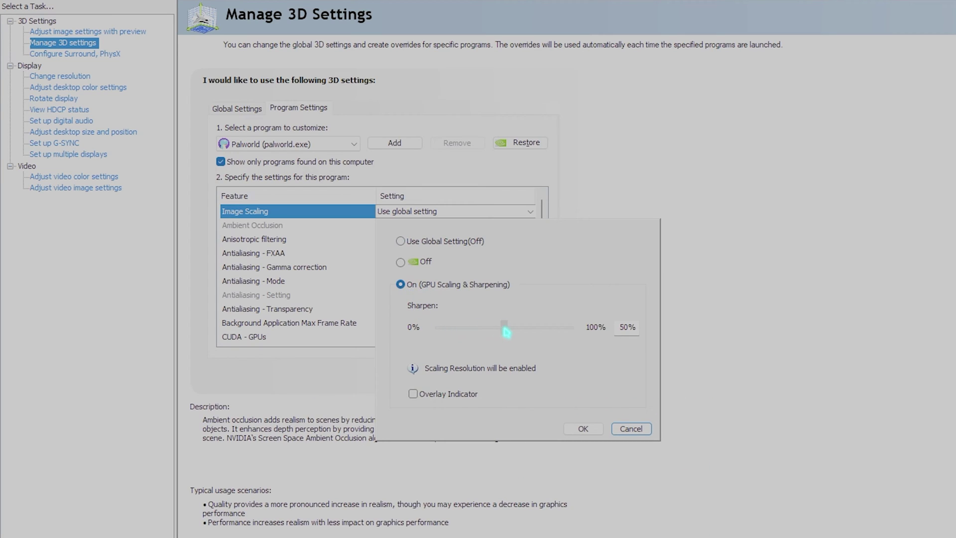
pyautogui.moveTo(504, 328); pyautogui.dragTo(560, 343)
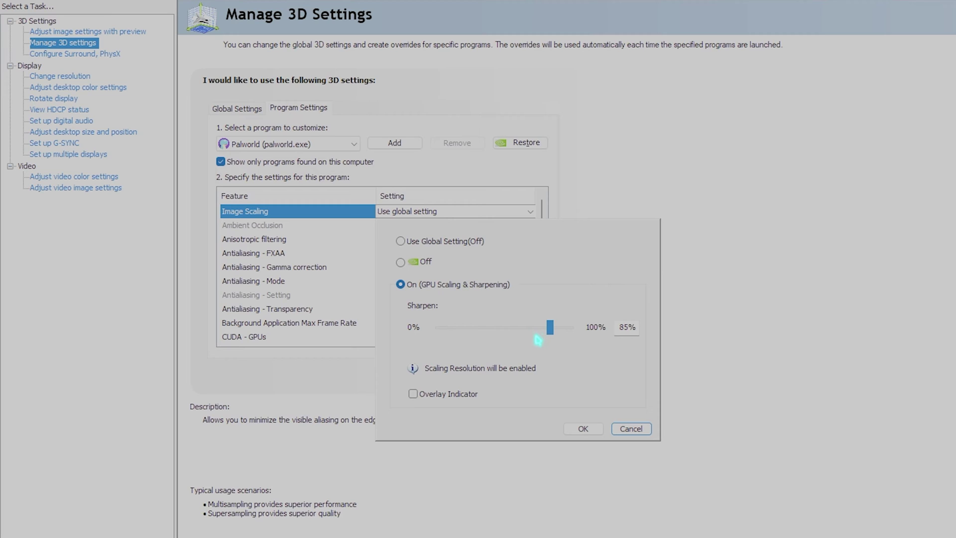
pyautogui.click(401, 241)
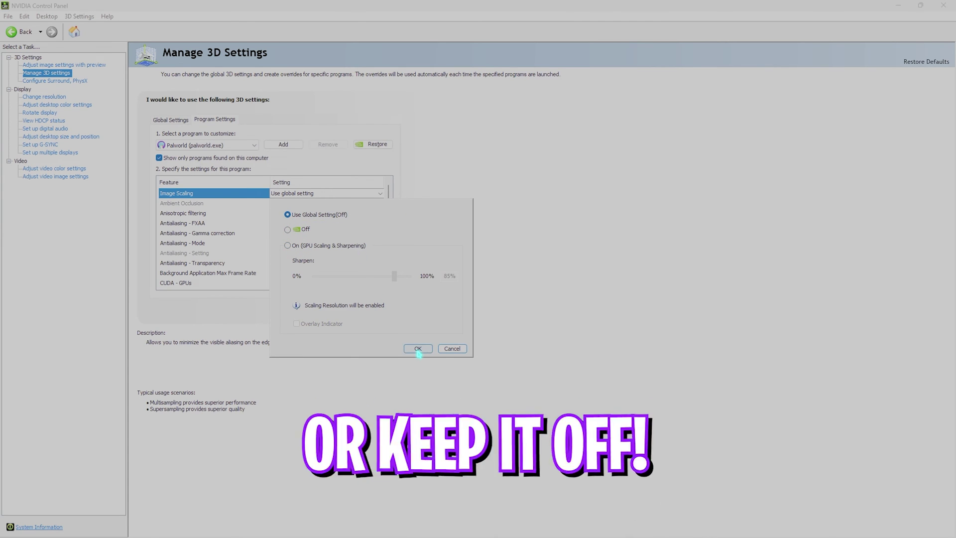
pyautogui.click(418, 349)
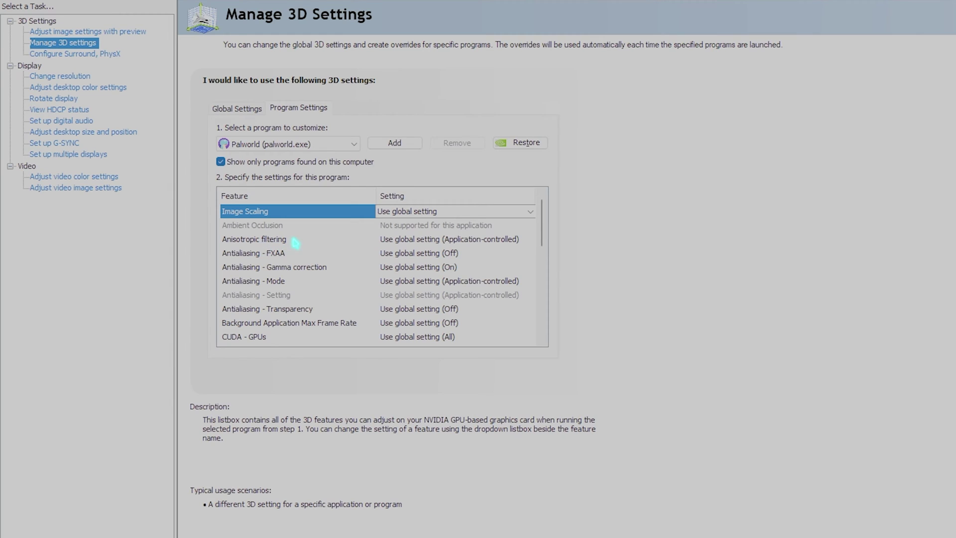
# Set anisotropic filtering and antialiasing mode to Application-controlled, keeping antialiasing transparency Off.
pyautogui.click(449, 242)
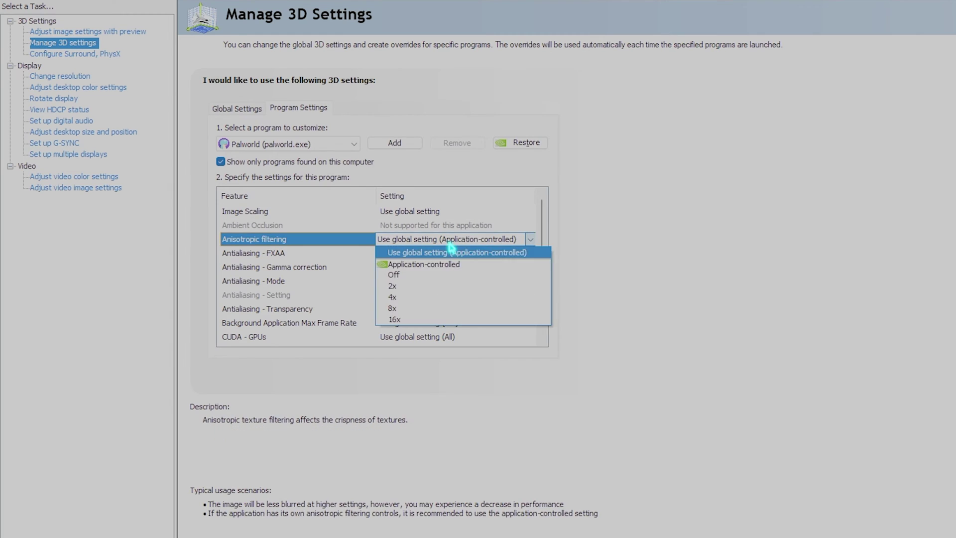
pyautogui.click(429, 264)
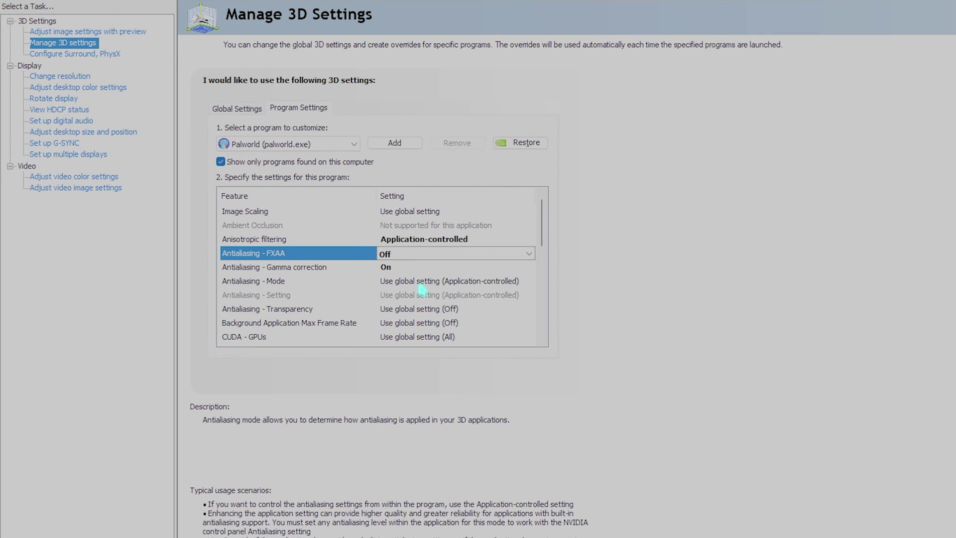
pyautogui.click(439, 282)
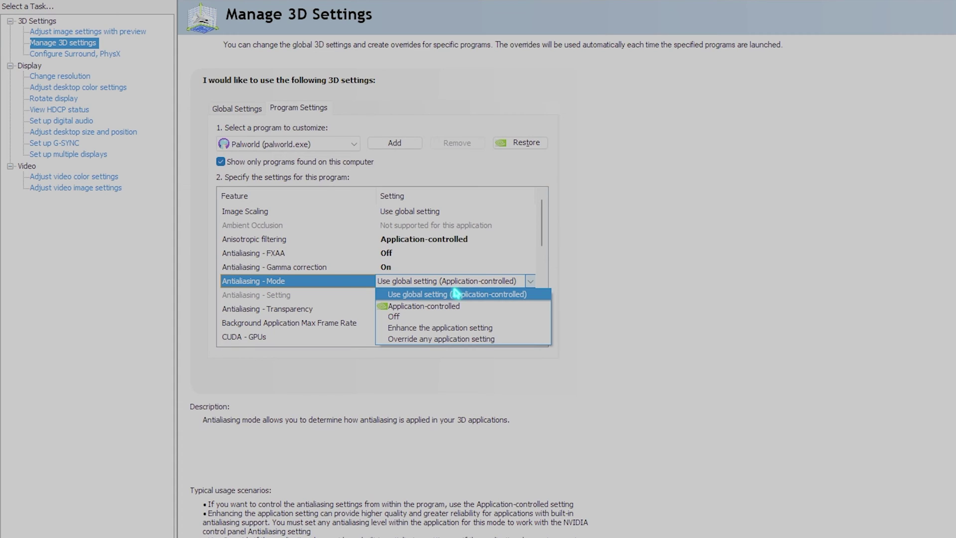
pyautogui.click(423, 305)
pyautogui.click(247, 311)
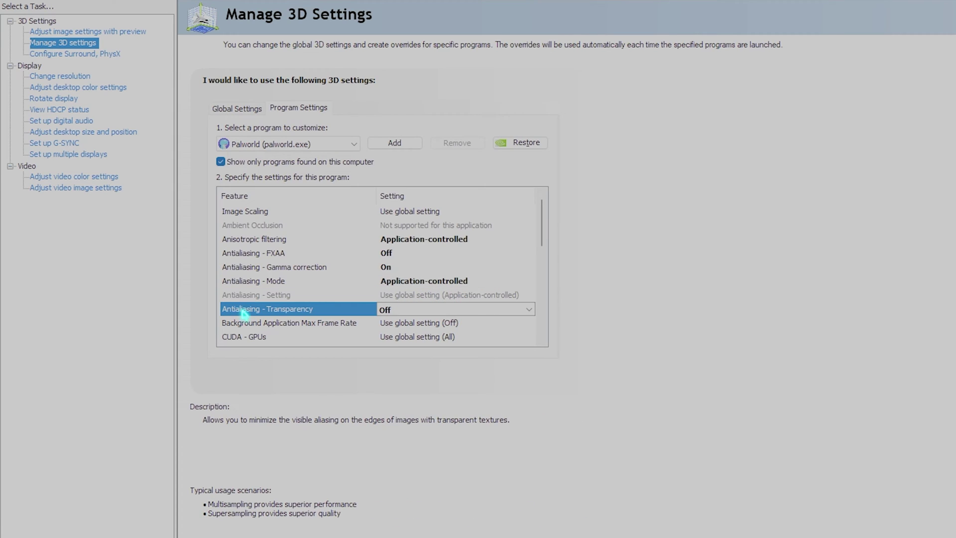
pyautogui.click(427, 309)
pyautogui.click(398, 319)
# Turn on Background Application Max Frame Rate and cap it at 20 FPS.
pyautogui.scroll(-2, 252, 246)
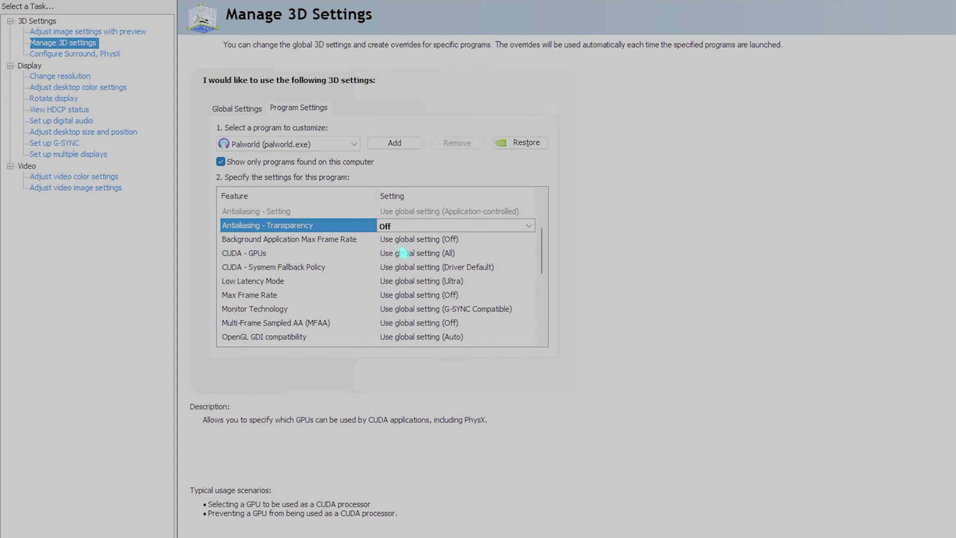
pyautogui.click(446, 239)
pyautogui.click(400, 313)
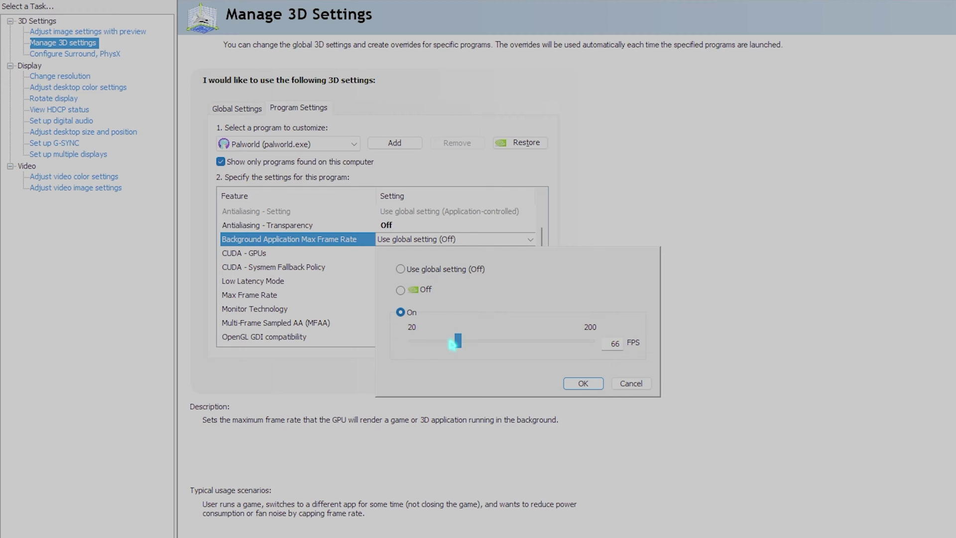
pyautogui.moveTo(458, 341); pyautogui.dragTo(412, 344)
pyautogui.click(590, 385)
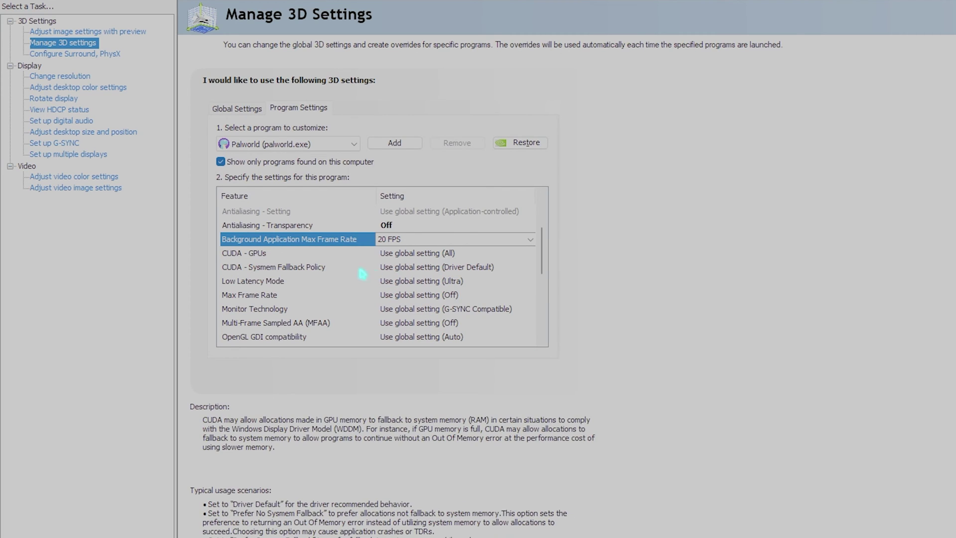
# Set CUDA GPUs to the RTX 2070 SUPER, Prefer Sysmem Fallback, and Low Latency Mode Ultra.
pyautogui.click(390, 254)
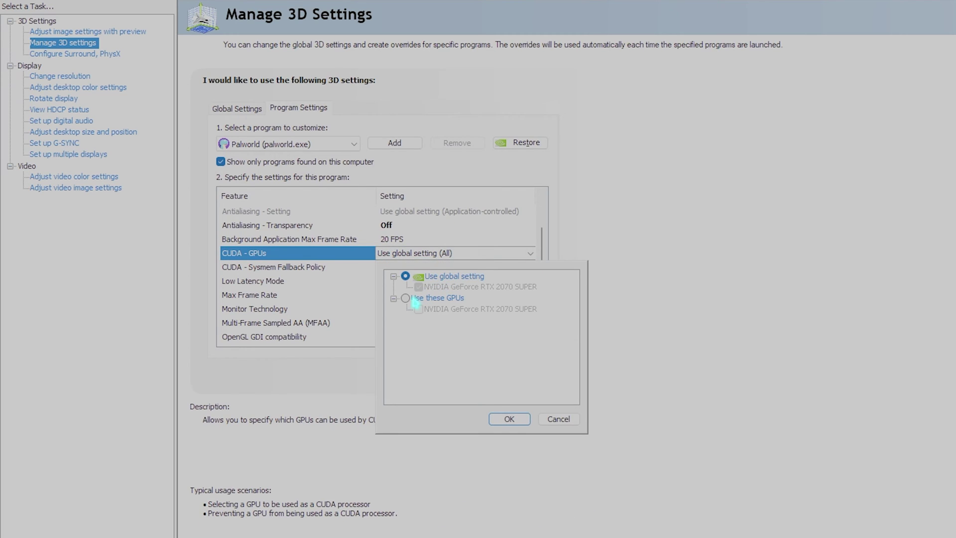
pyautogui.click(414, 298)
pyautogui.click(418, 309)
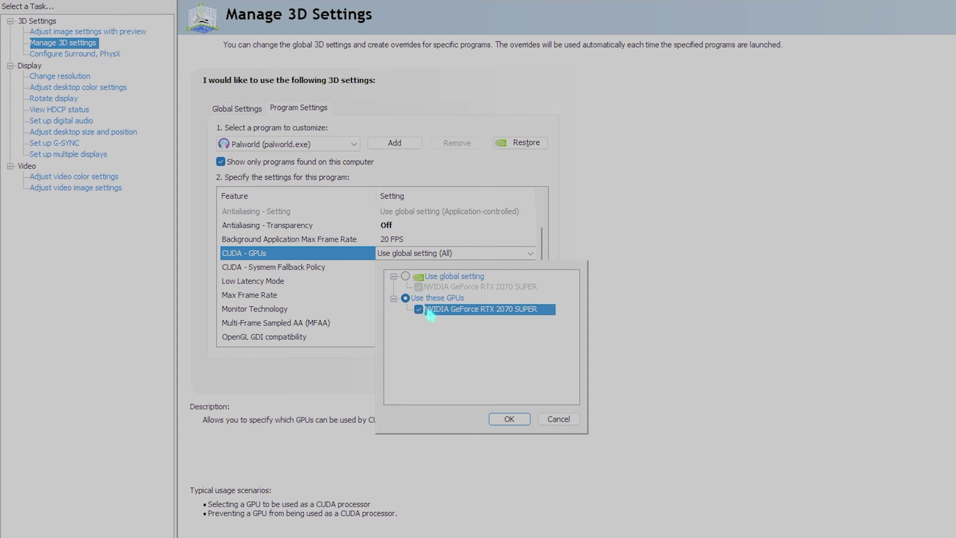
pyautogui.click(510, 420)
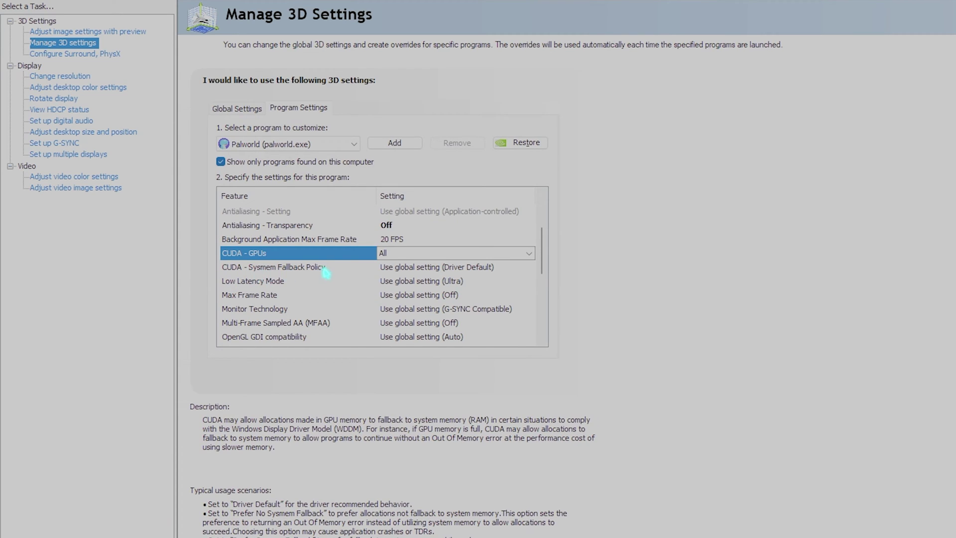
pyautogui.click(413, 271)
pyautogui.click(413, 269)
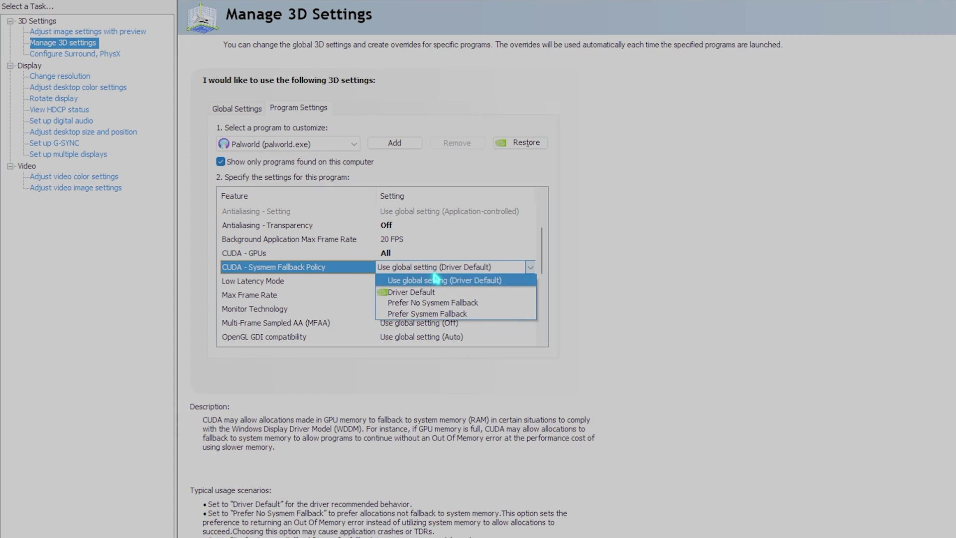
pyautogui.click(428, 314)
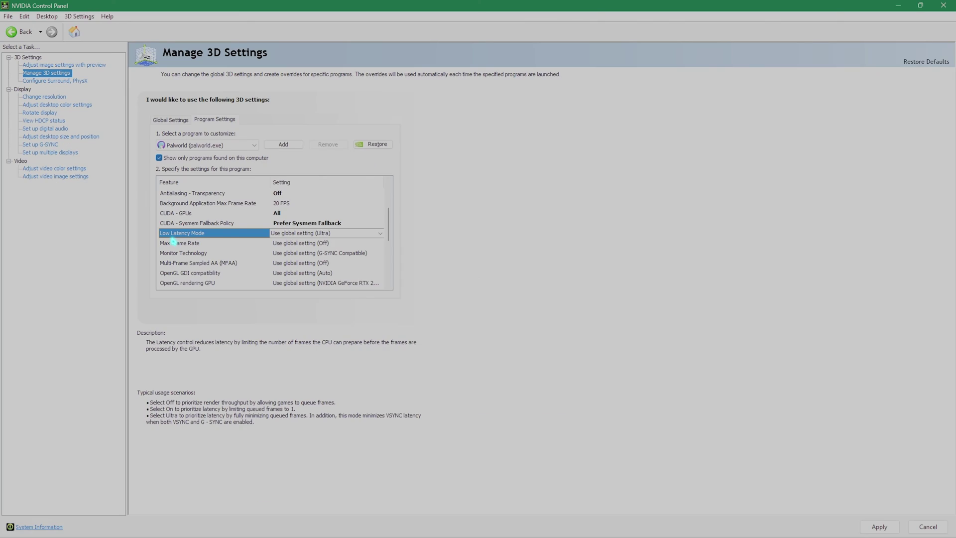
pyautogui.click(298, 234)
pyautogui.click(279, 267)
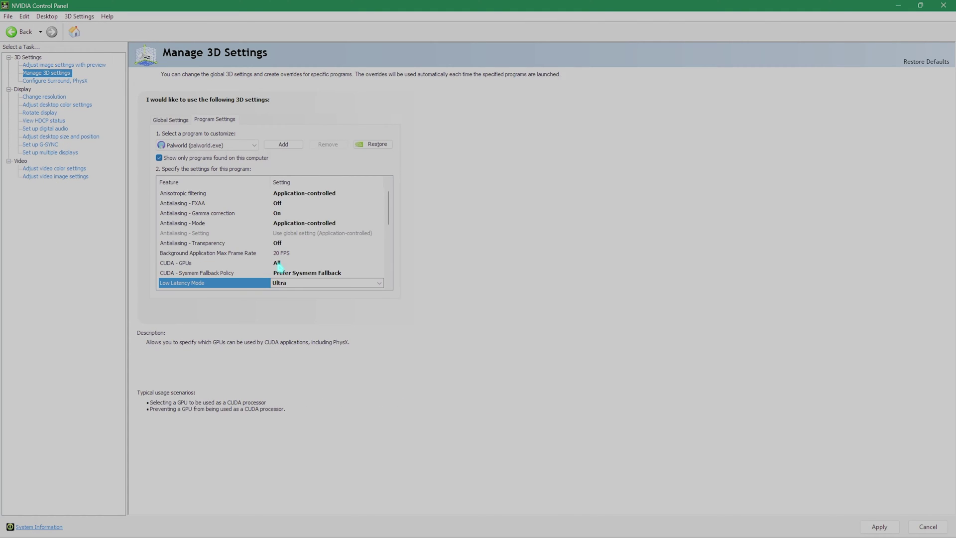
# Turn on Max Frame Rate and set the limit to 1000 FPS.
pyautogui.scroll(-3, 194, 207)
pyautogui.click(206, 205)
pyautogui.click(284, 203)
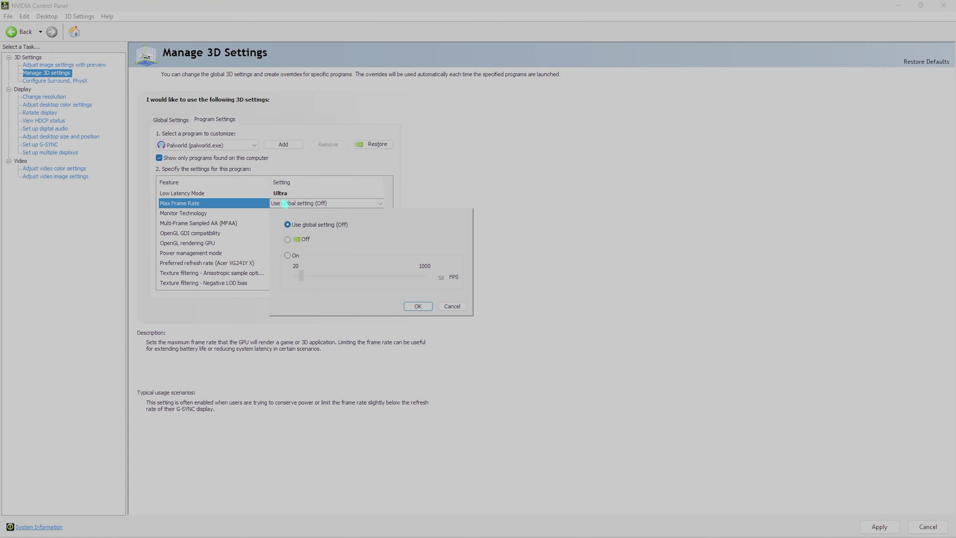
pyautogui.click(288, 256)
pyautogui.moveTo(300, 276); pyautogui.dragTo(423, 276)
pyautogui.click(424, 305)
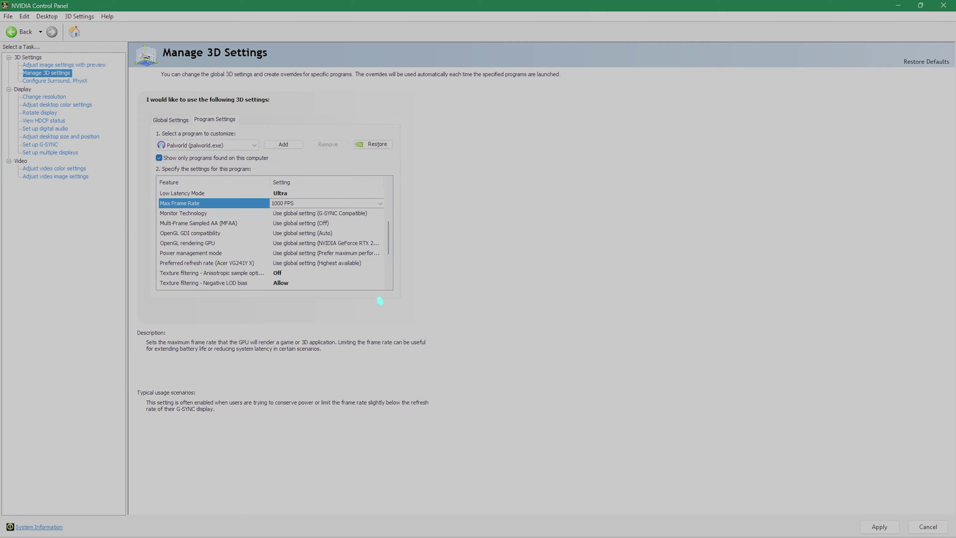
# Leave Monitor Technology on its G-SYNC Compatible global setting and turn MFAA off.
pyautogui.click(312, 215)
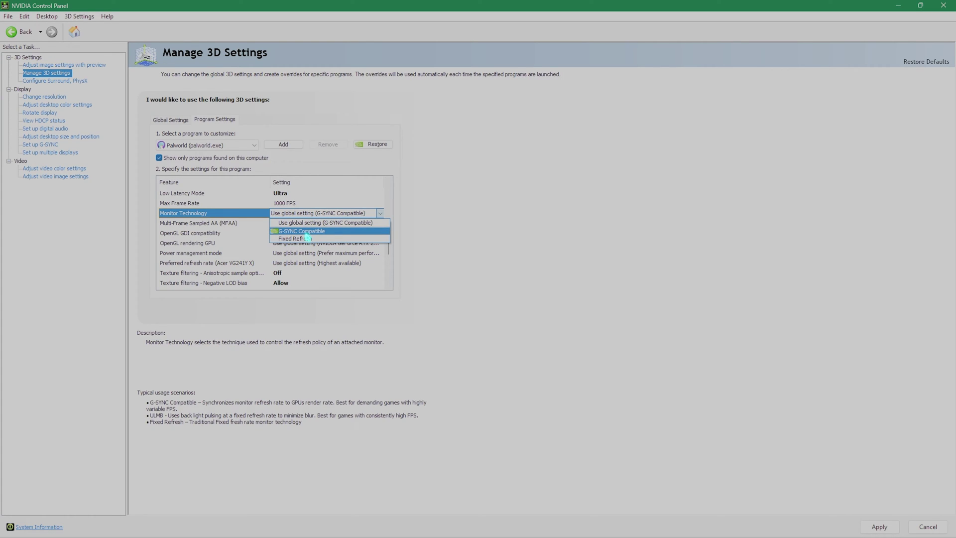
pyautogui.click(318, 225)
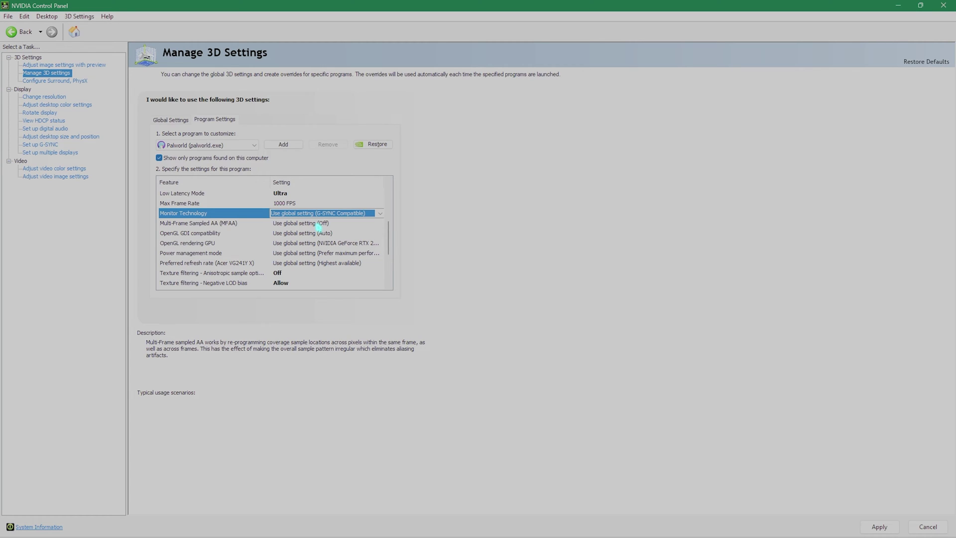
pyautogui.click(304, 216)
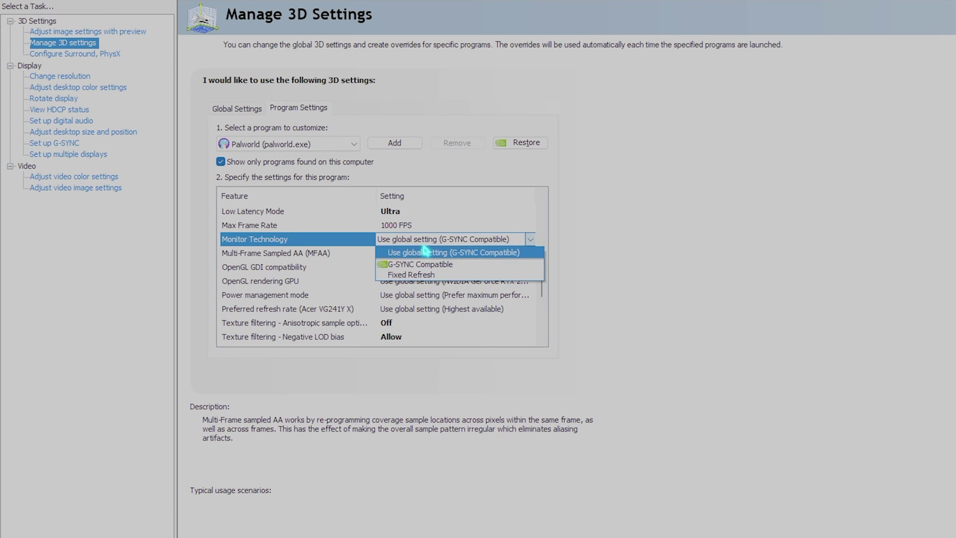
pyautogui.click(426, 252)
pyautogui.click(427, 254)
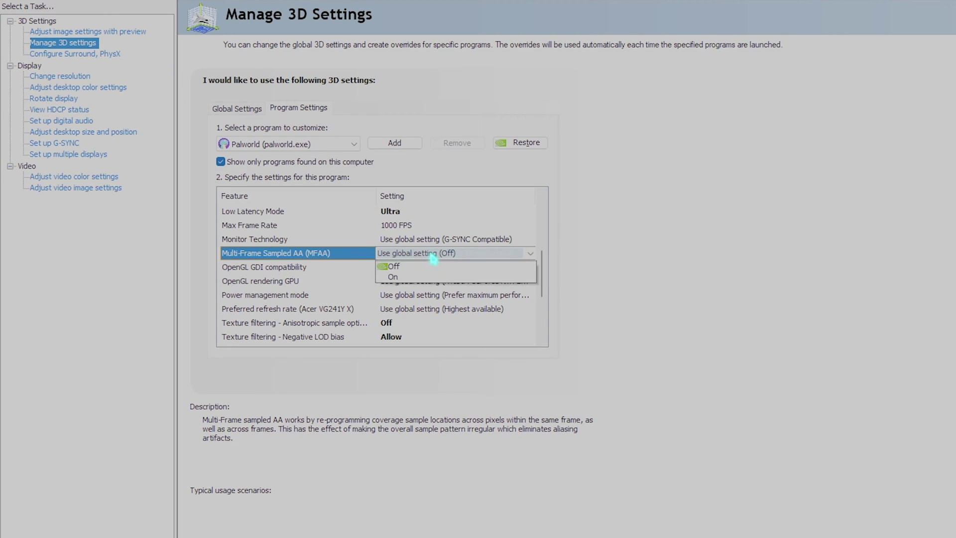
pyautogui.click(405, 277)
# Set OpenGL GDI compatibility to Prefer performance and OpenGL rendering GPU to the RTX 2070 SUPER.
pyautogui.scroll(-2, 329, 292)
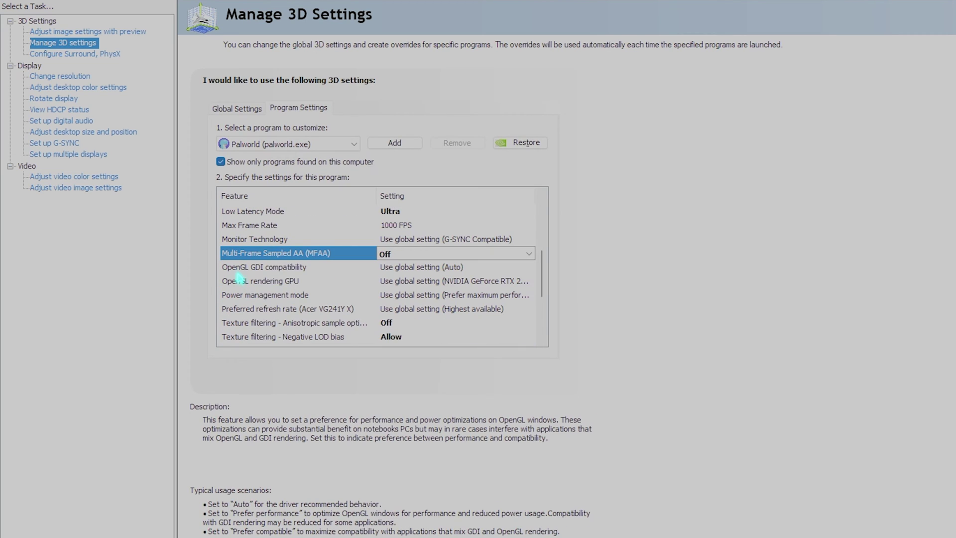
pyautogui.click(395, 268)
pyautogui.click(396, 268)
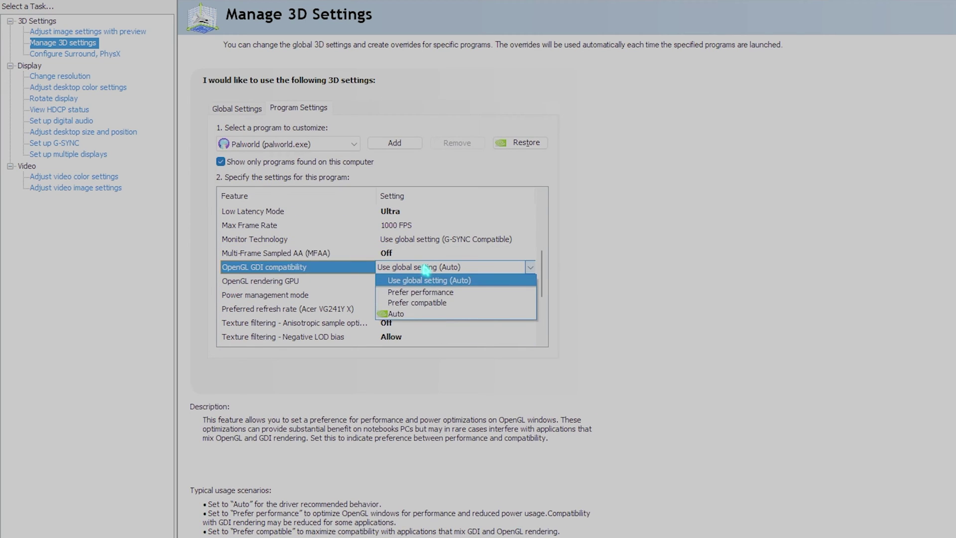
pyautogui.click(420, 292)
pyautogui.scroll(-2, 289, 304)
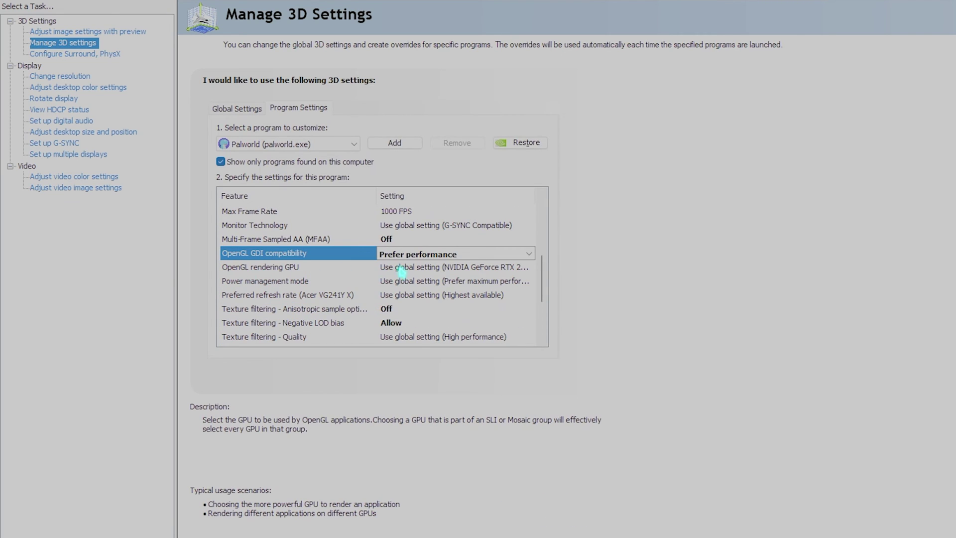
pyautogui.click(404, 267)
pyautogui.click(405, 268)
pyautogui.click(427, 303)
# Set Power management mode to Prefer maximum performance.
pyautogui.scroll(-3, 358, 305)
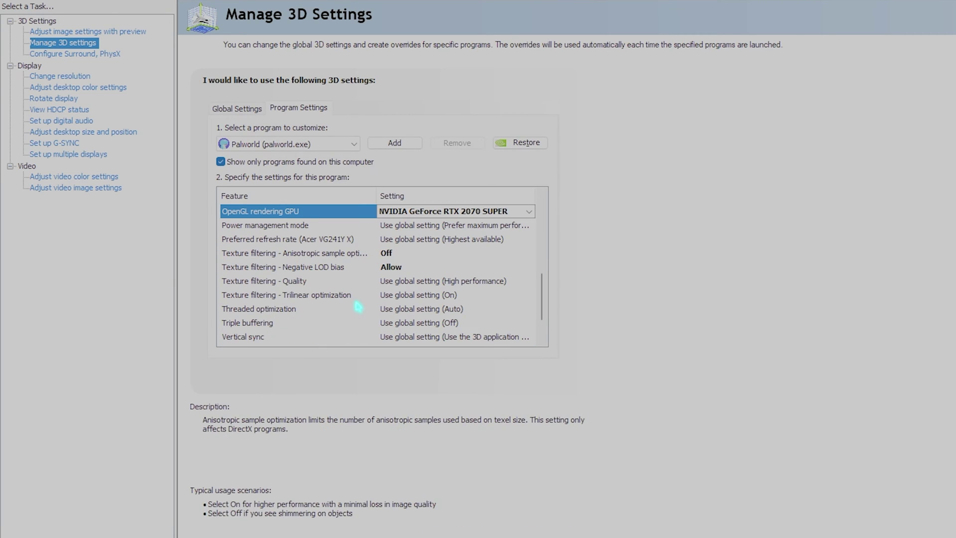
pyautogui.click(414, 227)
pyautogui.click(414, 227)
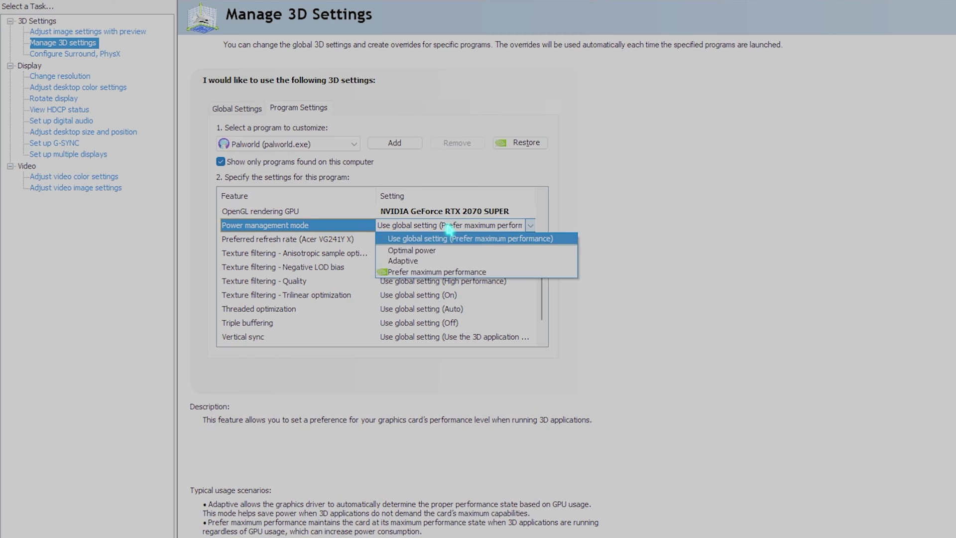
pyautogui.click(438, 274)
pyautogui.scroll(-3, 348, 268)
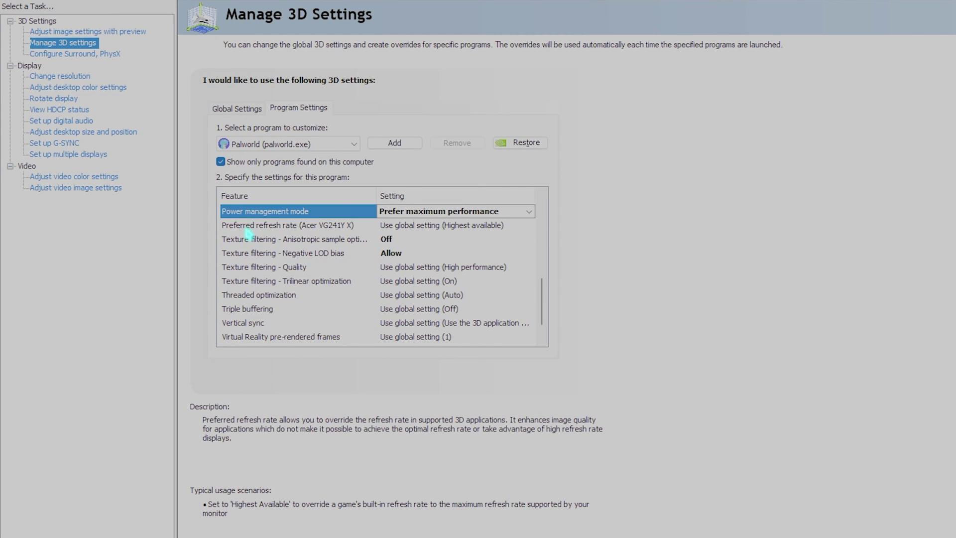
# Set Preferred refresh rate to Highest available and keep Anisotropic sample optimization Off.
pyautogui.click(398, 226)
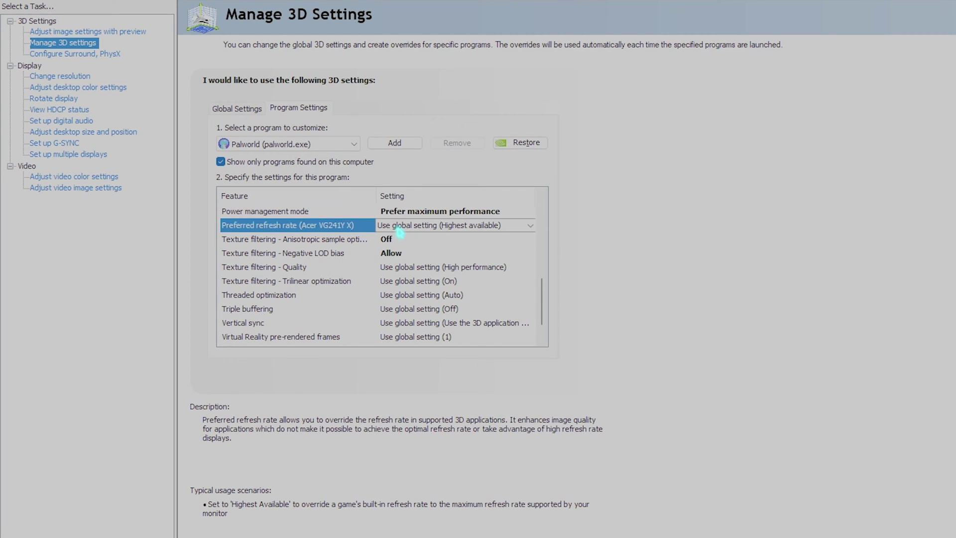
pyautogui.click(408, 226)
pyautogui.click(414, 267)
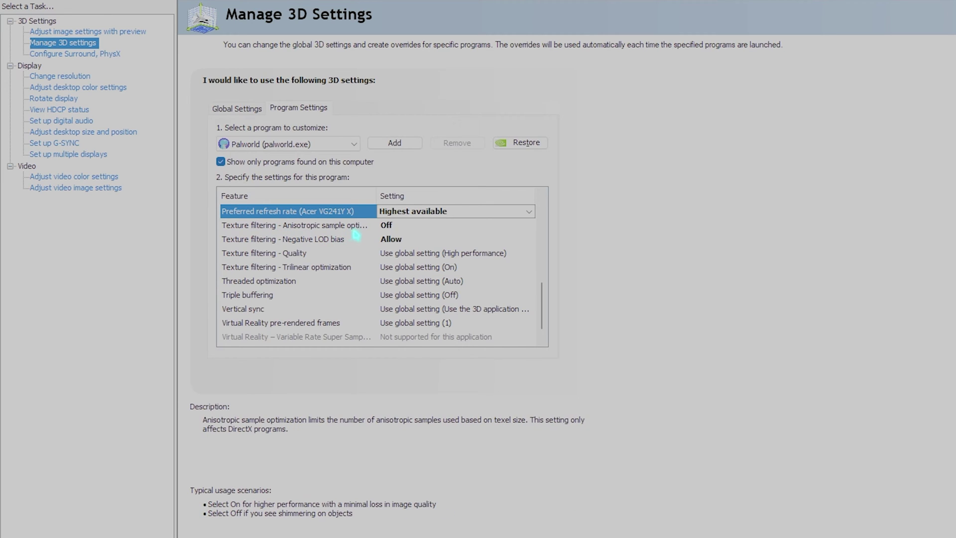
pyautogui.click(396, 227)
pyautogui.click(398, 228)
pyautogui.click(394, 250)
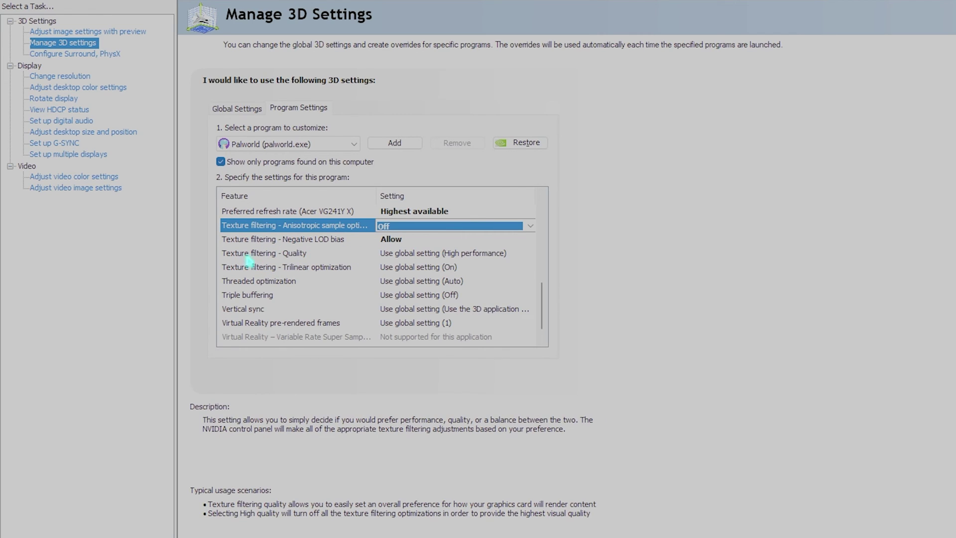
# Set Texture filtering - Quality to High performance and turn Trilinear and Threaded optimization On.
pyautogui.click(393, 253)
pyautogui.click(399, 254)
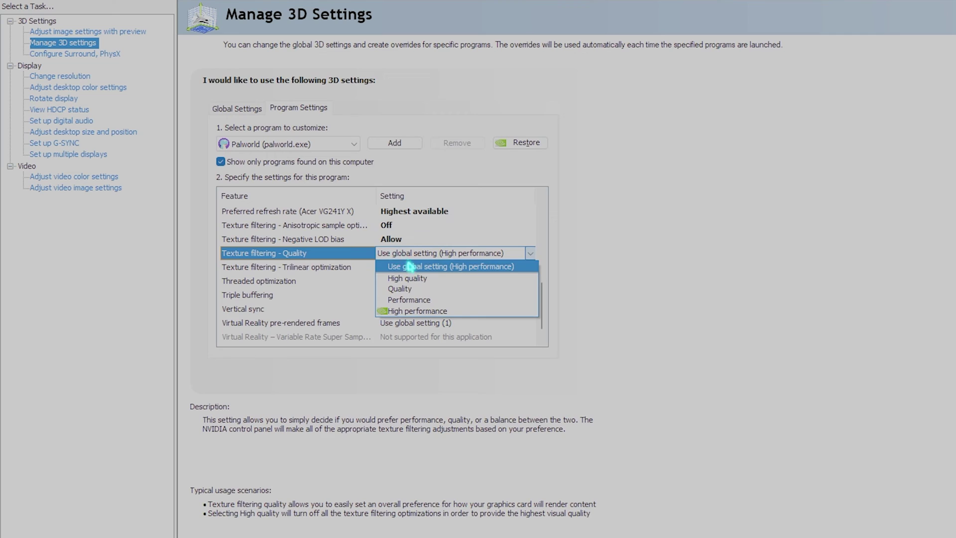
pyautogui.click(409, 311)
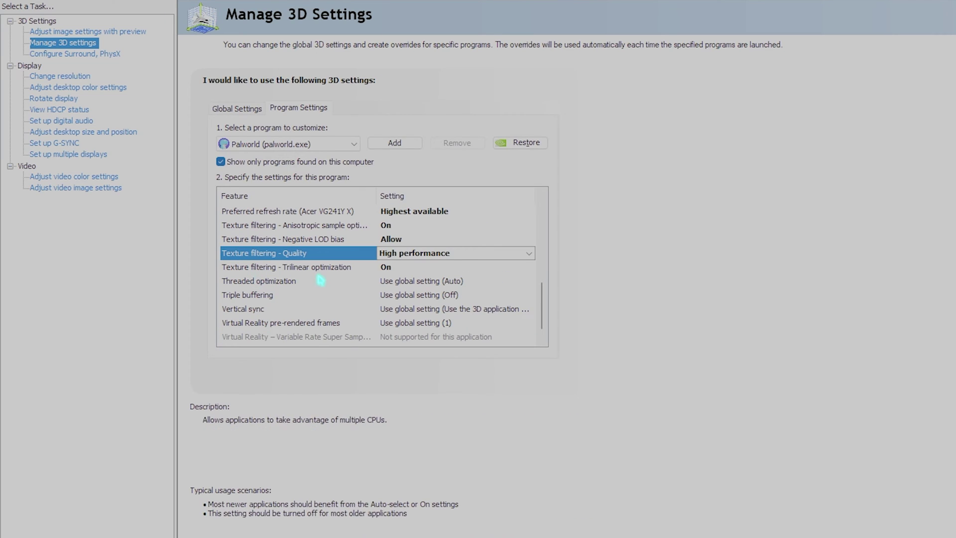
pyautogui.click(386, 268)
pyautogui.click(387, 268)
pyautogui.click(389, 302)
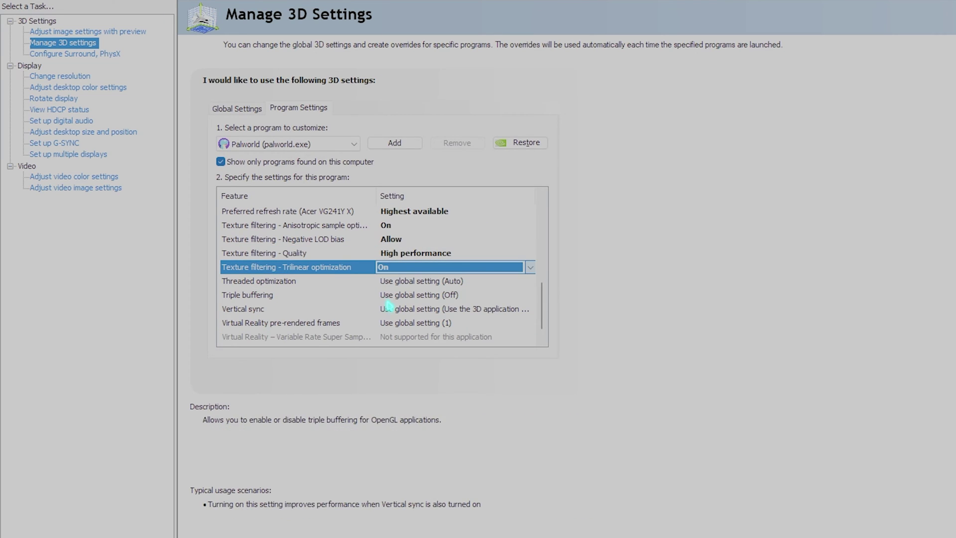
pyautogui.click(404, 281)
pyautogui.click(405, 282)
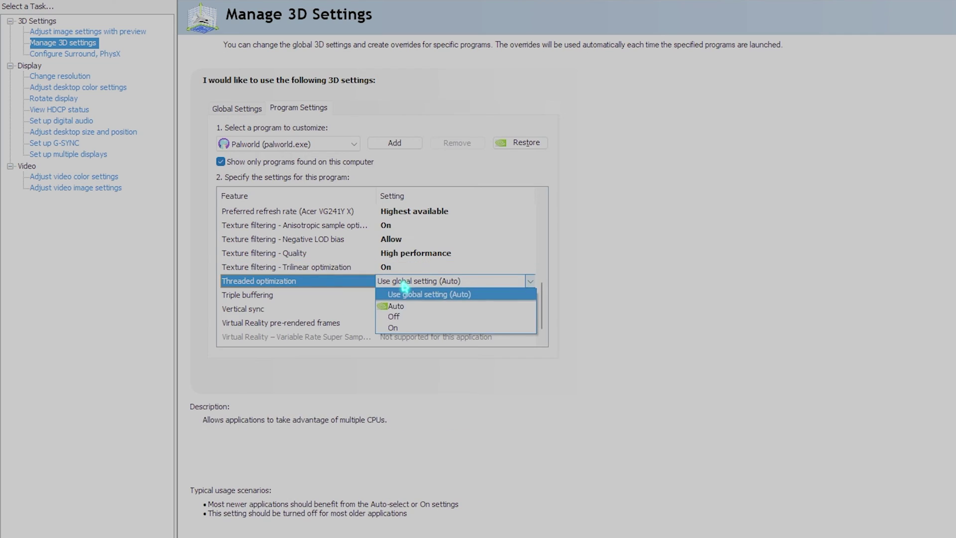
pyautogui.click(393, 328)
# Turn Triple buffering and Vertical sync Off, and set Vulkan/OpenGL present method to Auto.
pyautogui.click(401, 278)
pyautogui.click(402, 278)
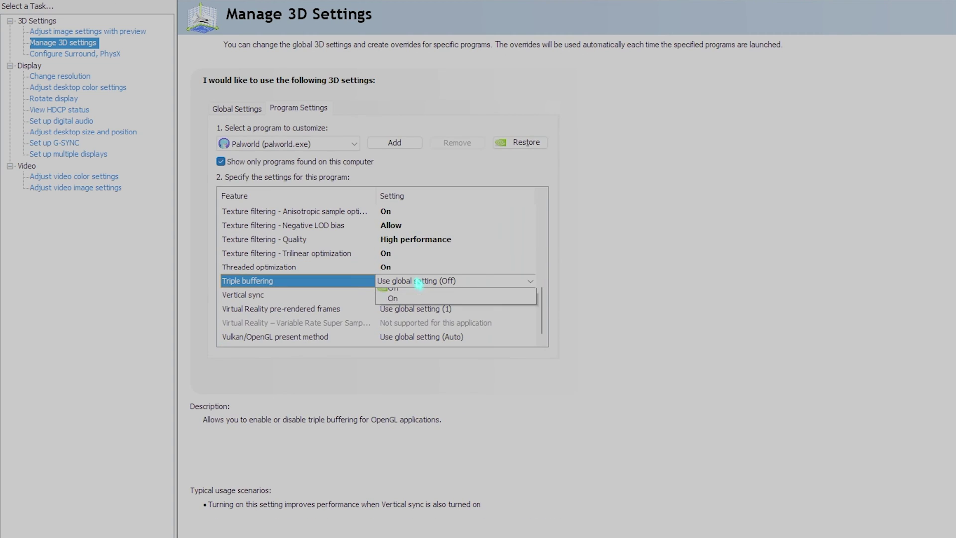
pyautogui.click(394, 305)
pyautogui.click(403, 293)
pyautogui.click(404, 293)
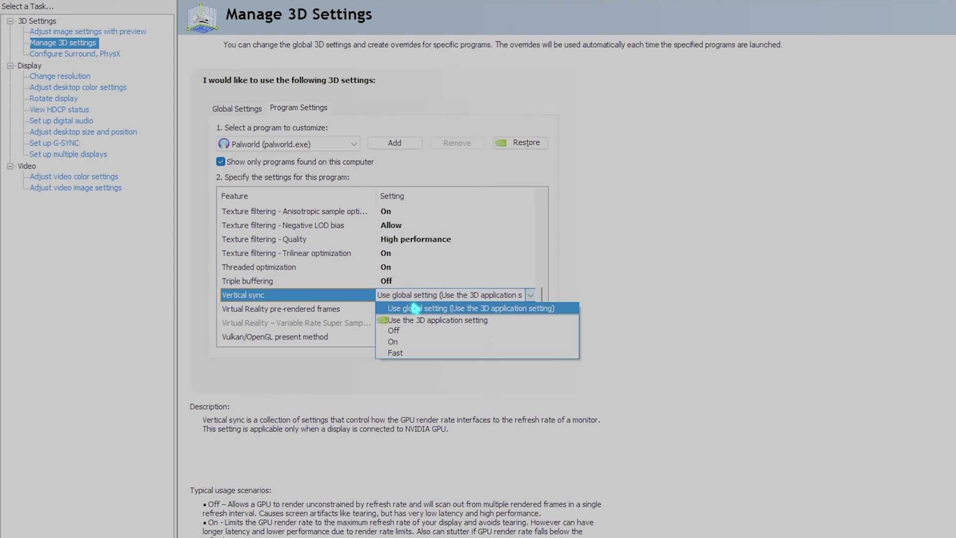
pyautogui.click(401, 332)
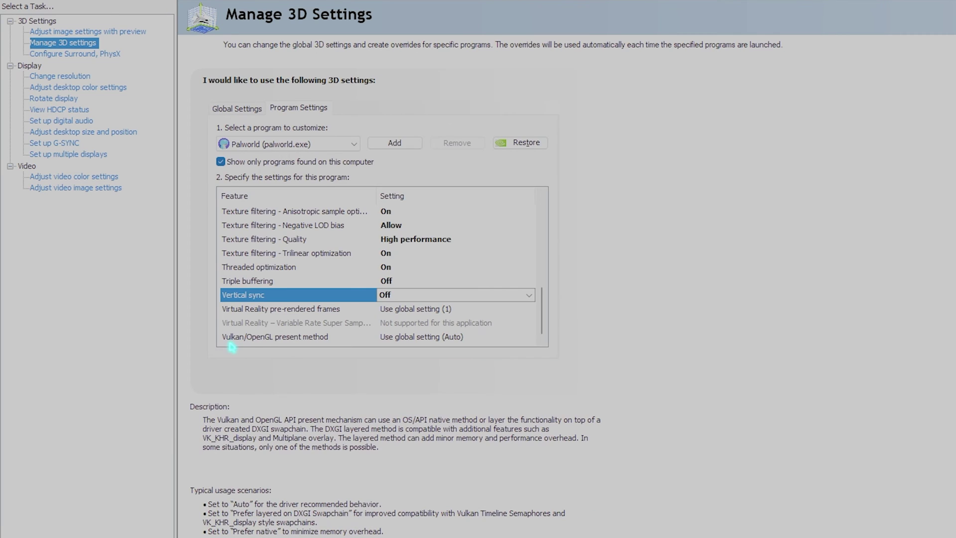
pyautogui.click(360, 338)
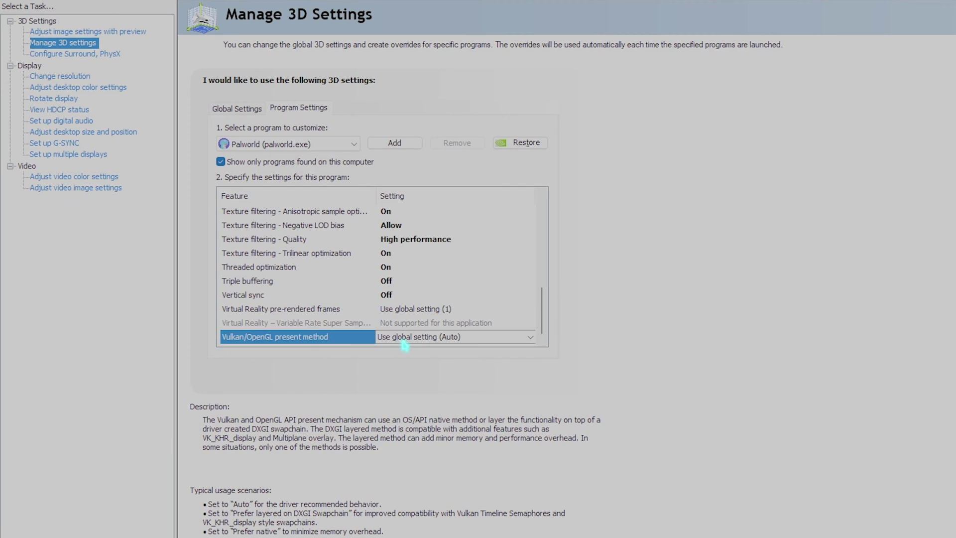
pyautogui.click(393, 338)
pyautogui.click(399, 384)
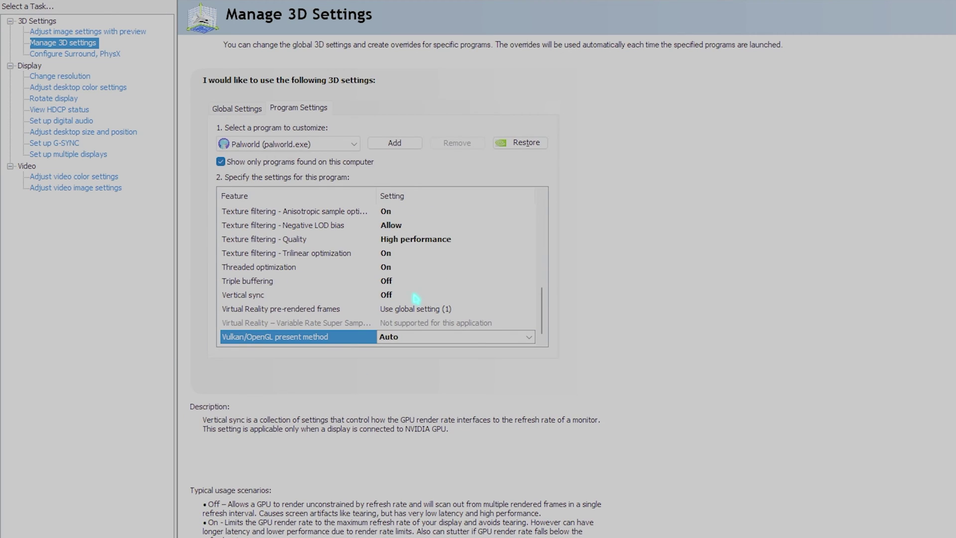
# Apply the pending Palworld 3D changes and keep the PhysX processor on the RTX 2070 SUPER.
pyautogui.click(74, 54)
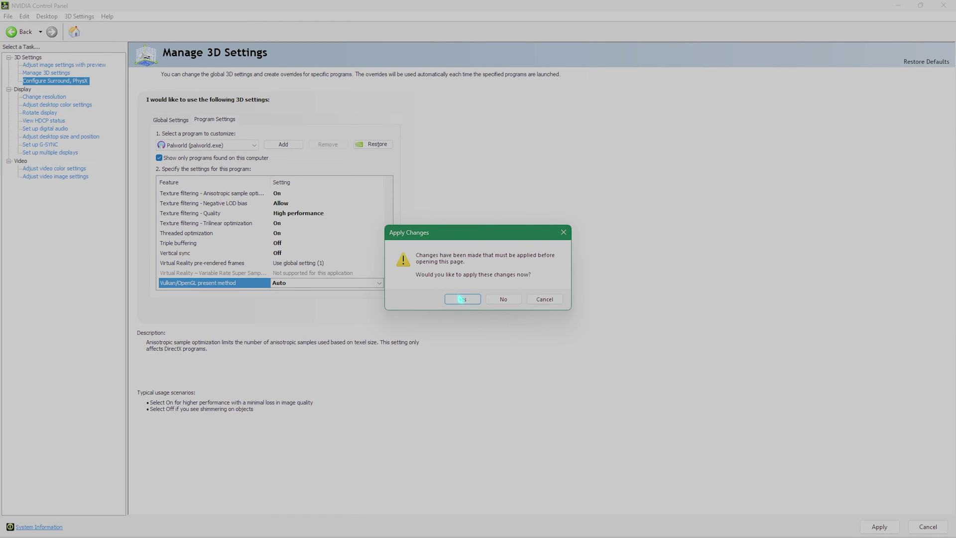
pyautogui.click(462, 299)
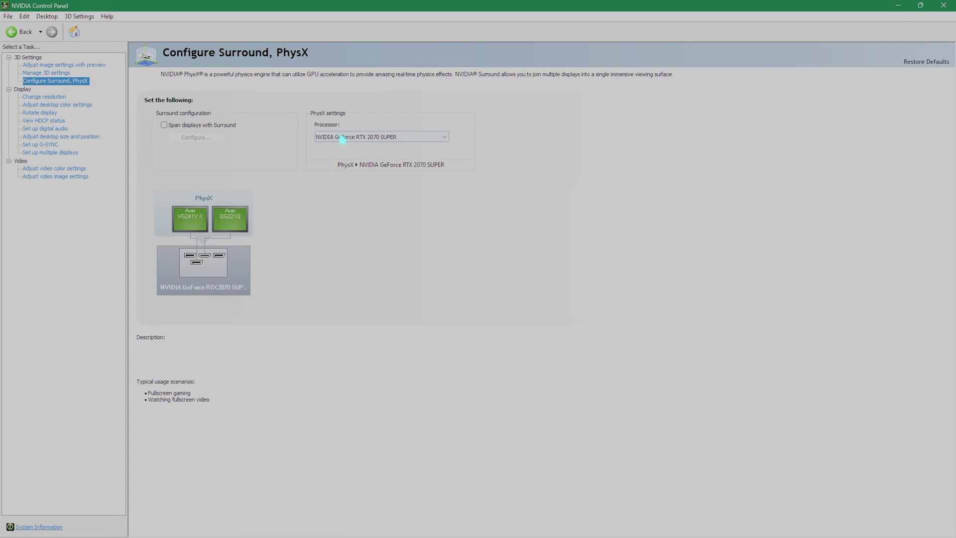
pyautogui.click(342, 139)
pyautogui.click(340, 160)
# Keep the display at 1920 × 1080 resolution with a 240Hz refresh rate.
pyautogui.click(54, 97)
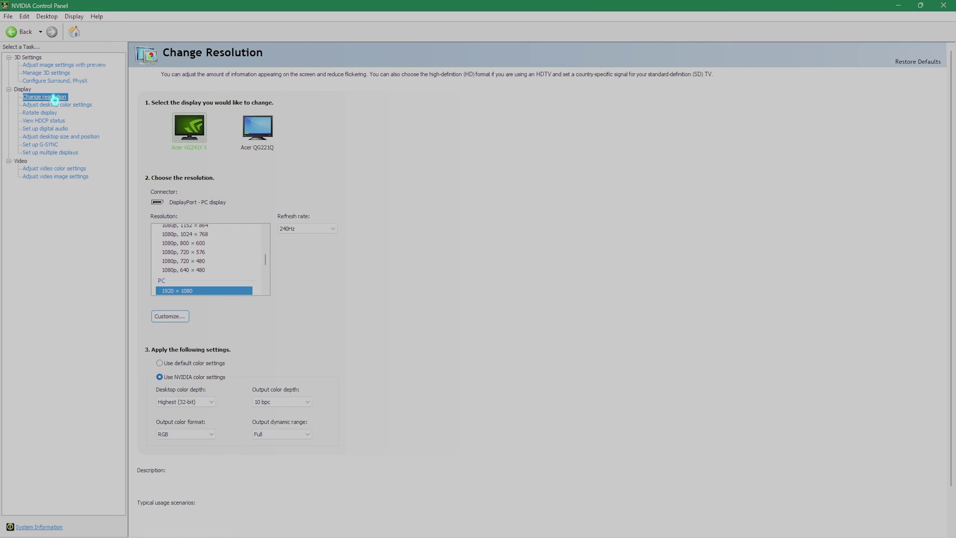
pyautogui.scroll(-1, 178, 268)
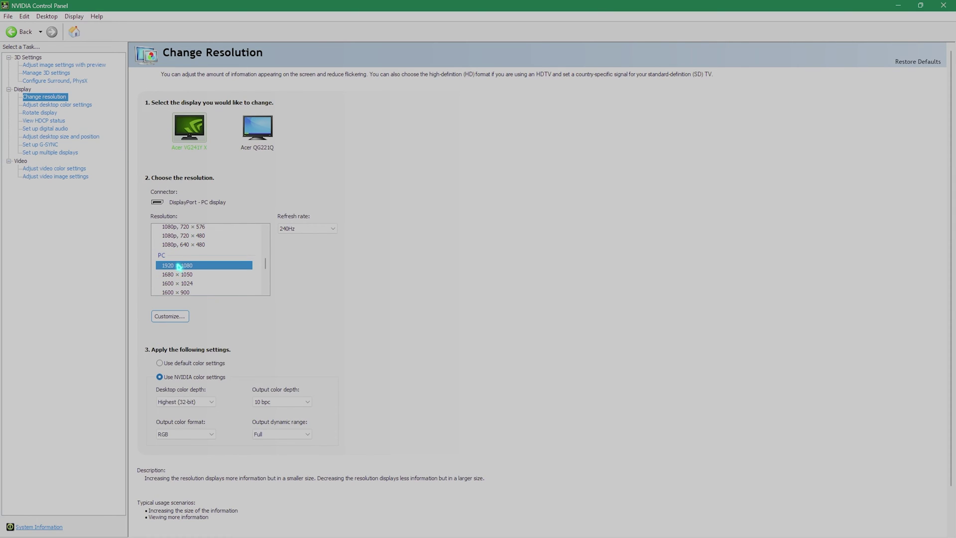
pyautogui.click(313, 233)
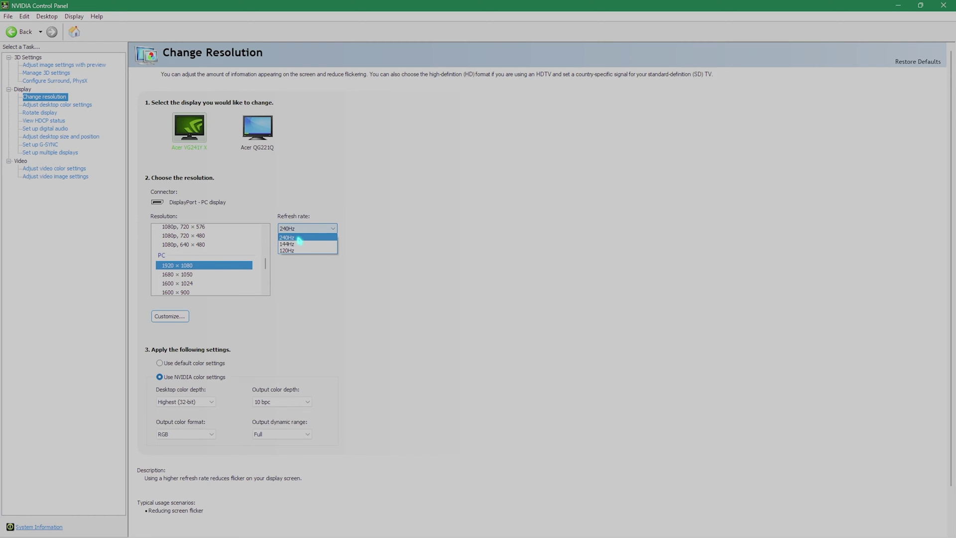
pyautogui.click(299, 240)
pyautogui.scroll(5, 216, 264)
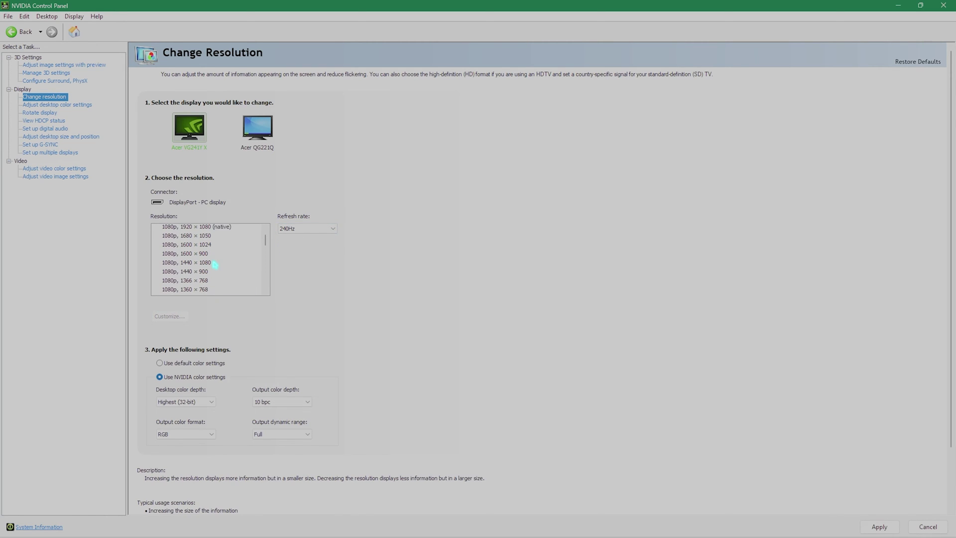
pyautogui.scroll(-5, 229, 241)
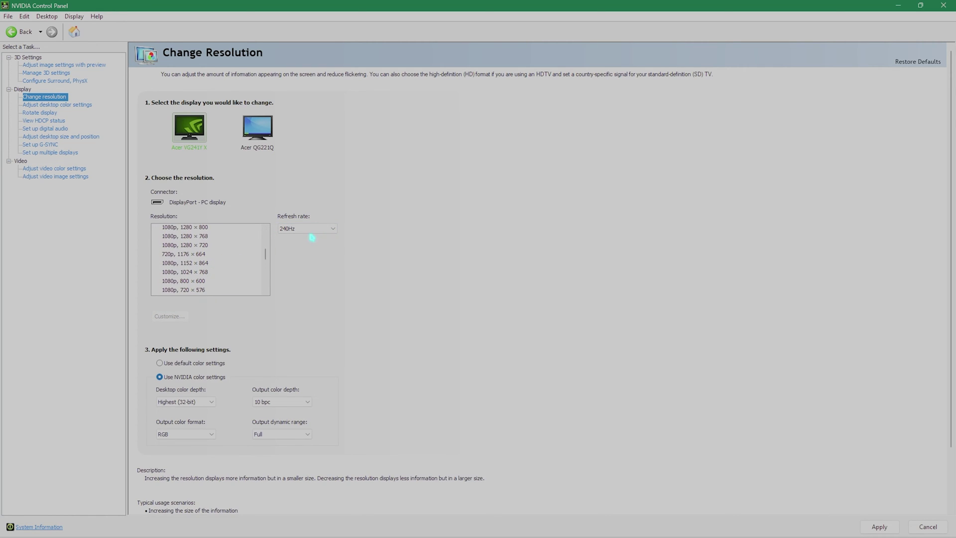
pyautogui.scroll(-3, 204, 258)
pyautogui.scroll(-2, 204, 258)
pyautogui.click(204, 254)
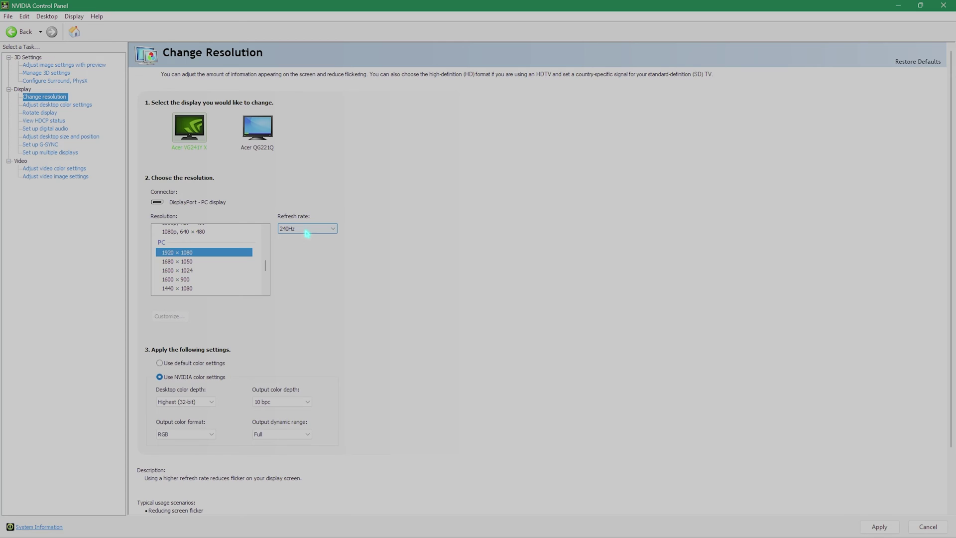
pyautogui.scroll(-1, 174, 309)
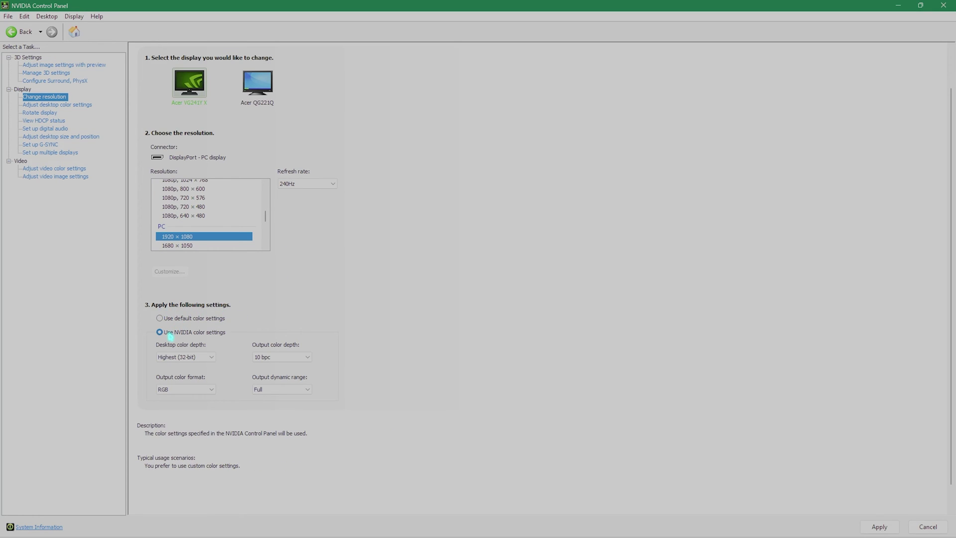
# Keep colour output at 32-bit desktop depth, 10 bpc, RGB format, Full dynamic range.
pyautogui.click(189, 357)
pyautogui.click(192, 365)
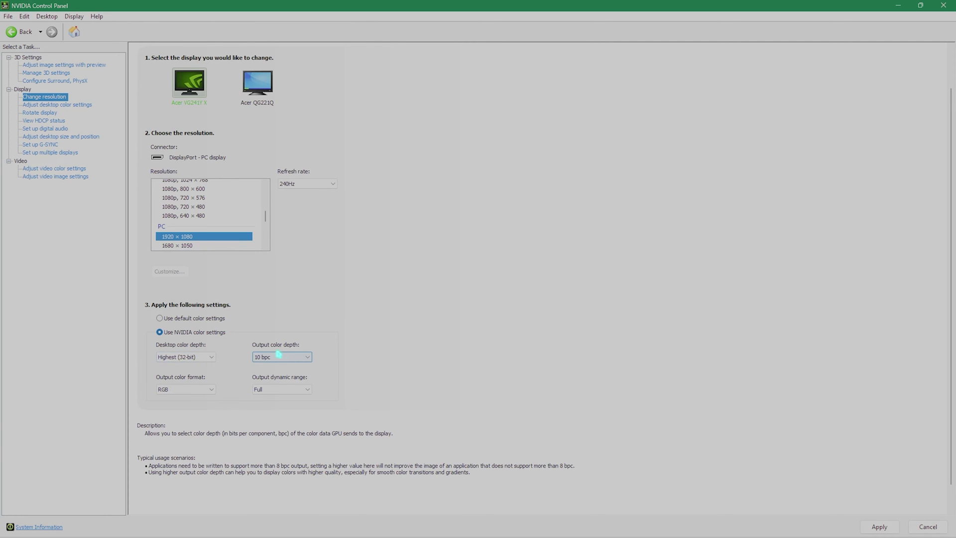
pyautogui.click(285, 355)
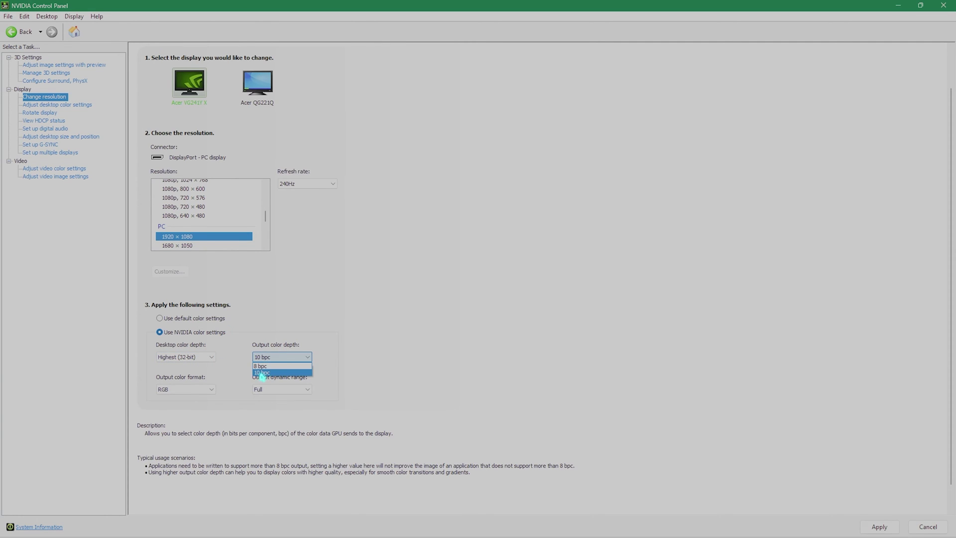
pyautogui.click(262, 373)
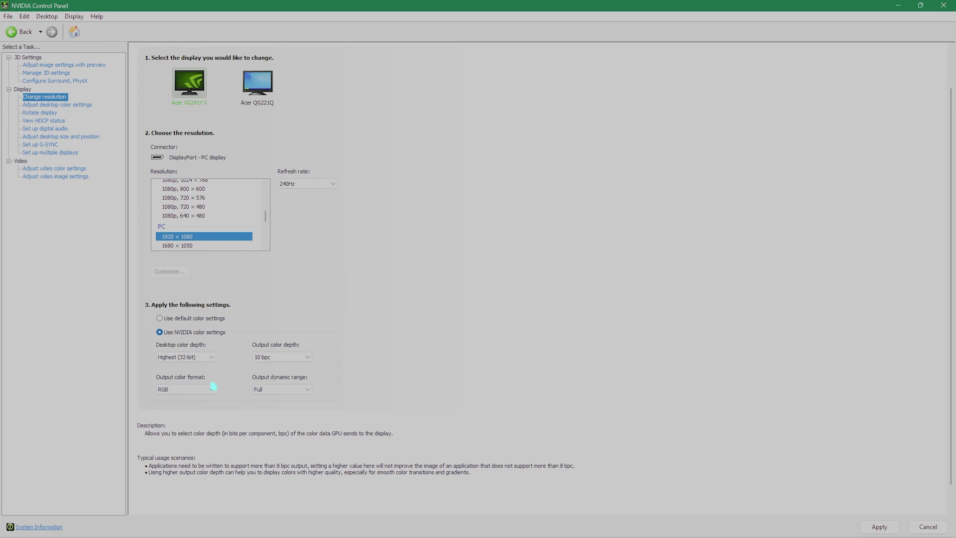
pyautogui.click(210, 388)
pyautogui.click(176, 398)
pyautogui.click(288, 389)
pyautogui.click(268, 399)
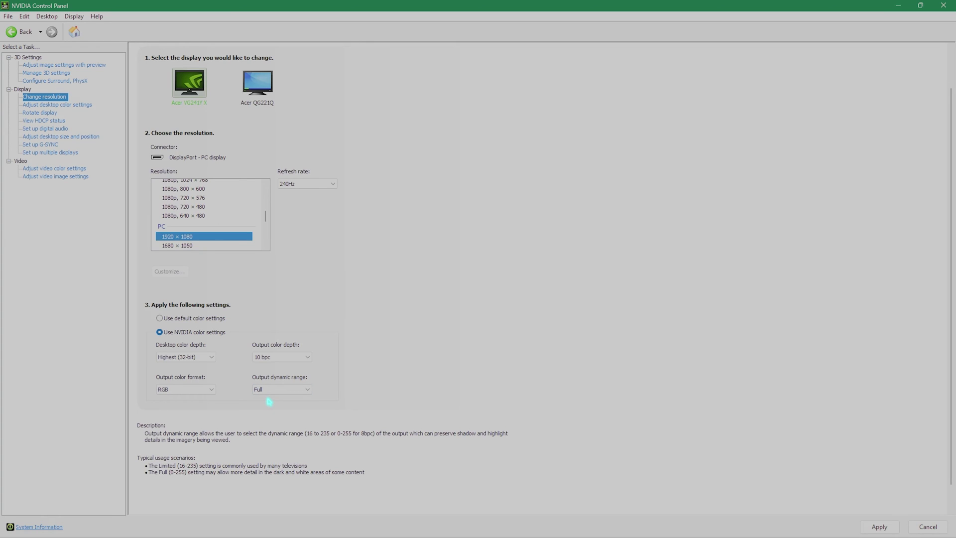
pyautogui.click(58, 105)
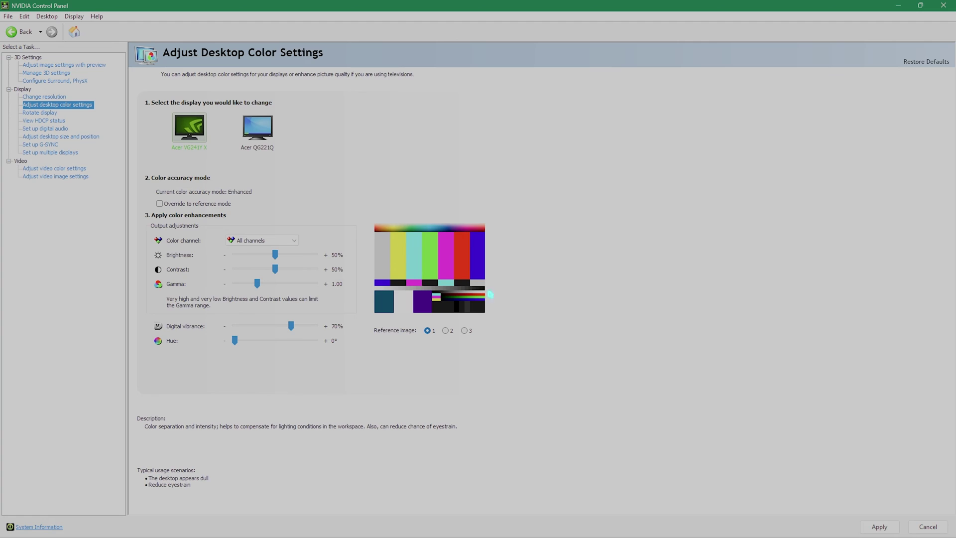
# Leave desktop colour unchanged and go to Adjust video image settings.
pyautogui.click(50, 177)
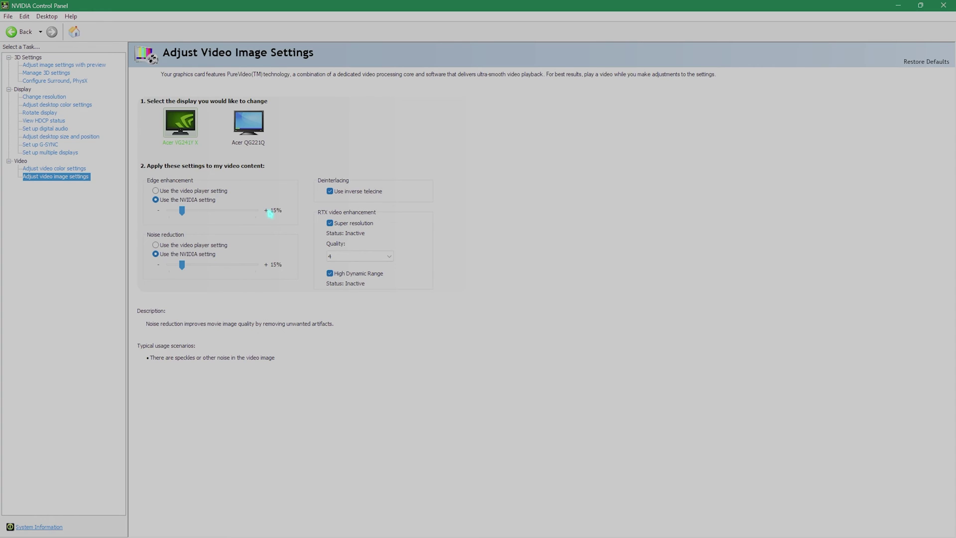
# Let the video player control edge enhancement and set RTX Super Resolution quality to Auto.
pyautogui.click(192, 193)
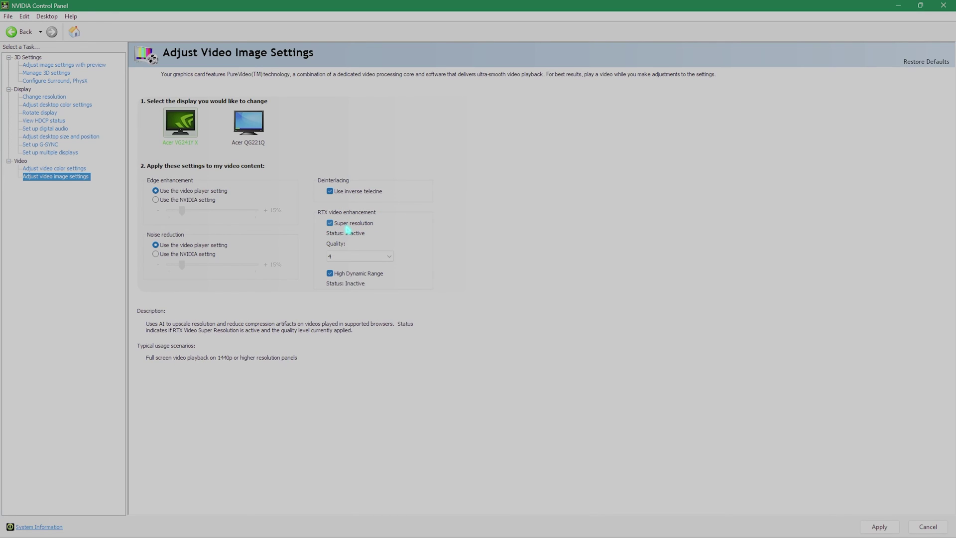
pyautogui.click(350, 257)
pyautogui.click(333, 266)
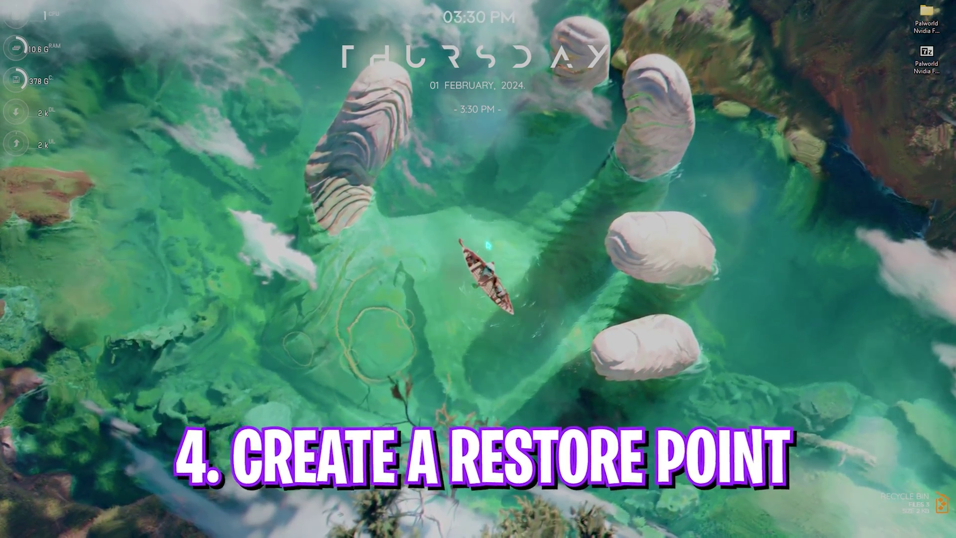
# Open 'create a restore point' from search and start a restore point for Local Disk (C:).
pyautogui.press('super')
pyautogui.write('create a restore point')
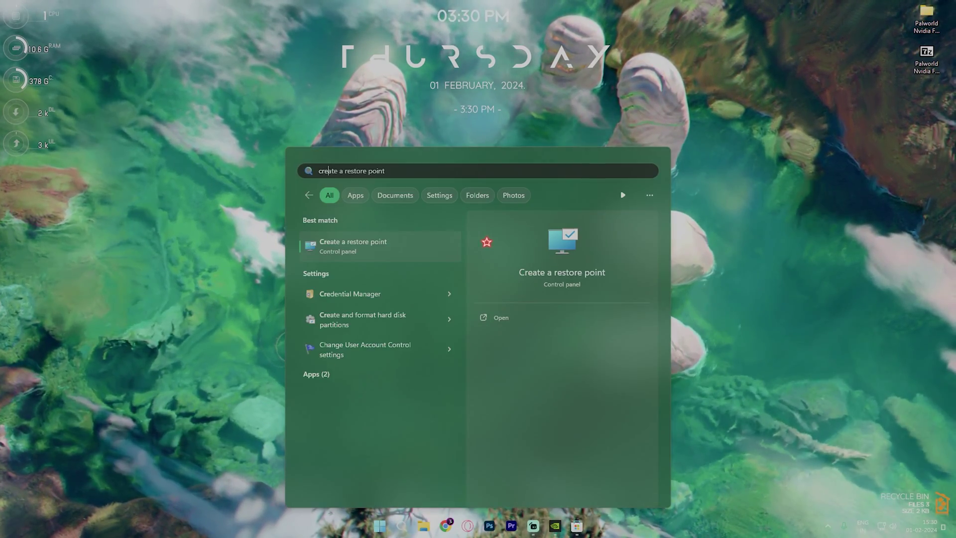
pyautogui.press('Return')
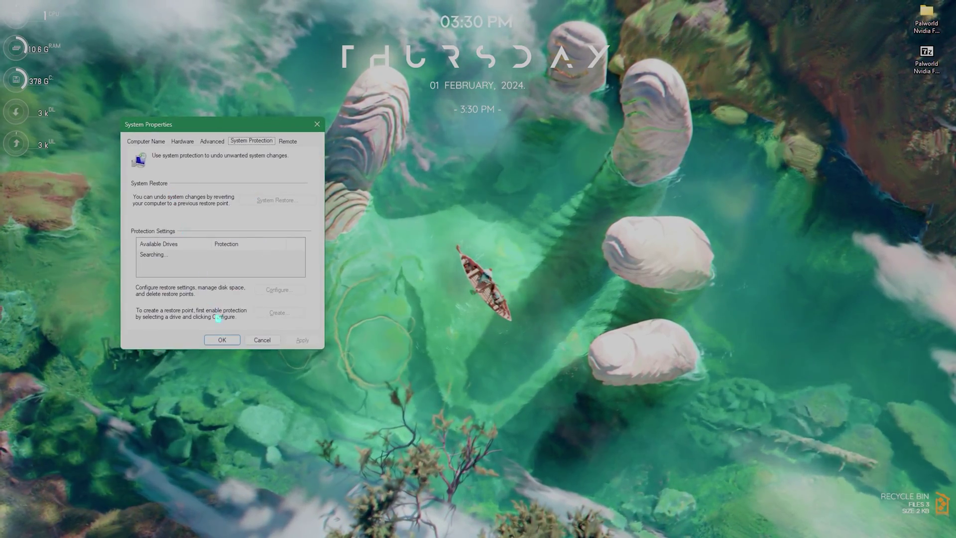
pyautogui.scroll(2, 169, 271)
pyautogui.click(154, 257)
pyautogui.click(257, 313)
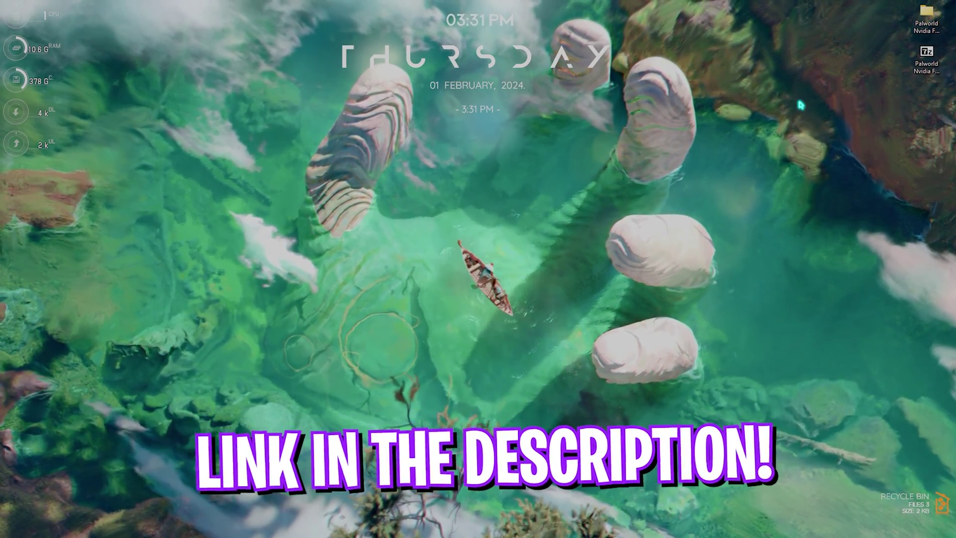
# Open the Palworld Nvidia FPS Pack maximised and review the .reg files in 1 - Registries.
pyautogui.doubleClick(930, 19)
pyautogui.click(630, 10)
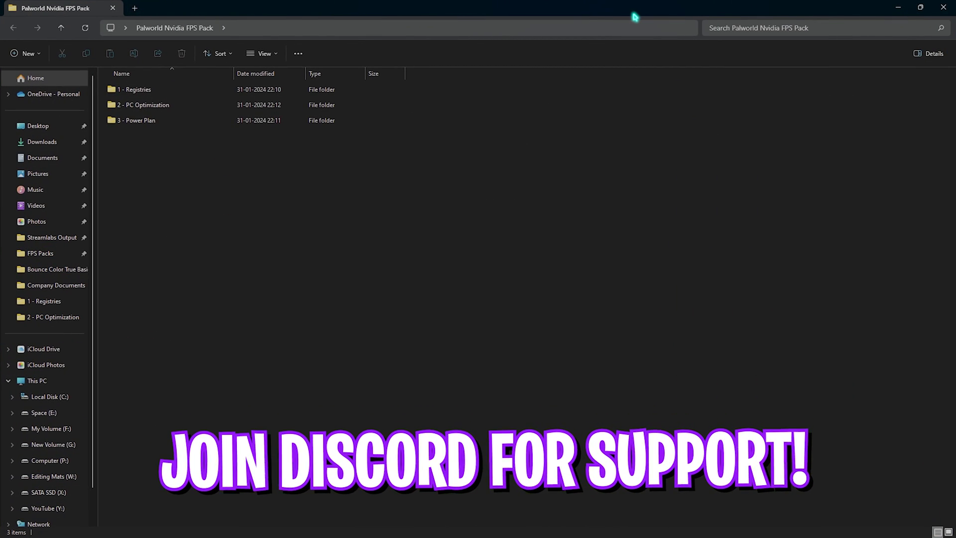
pyautogui.doubleClick(159, 89)
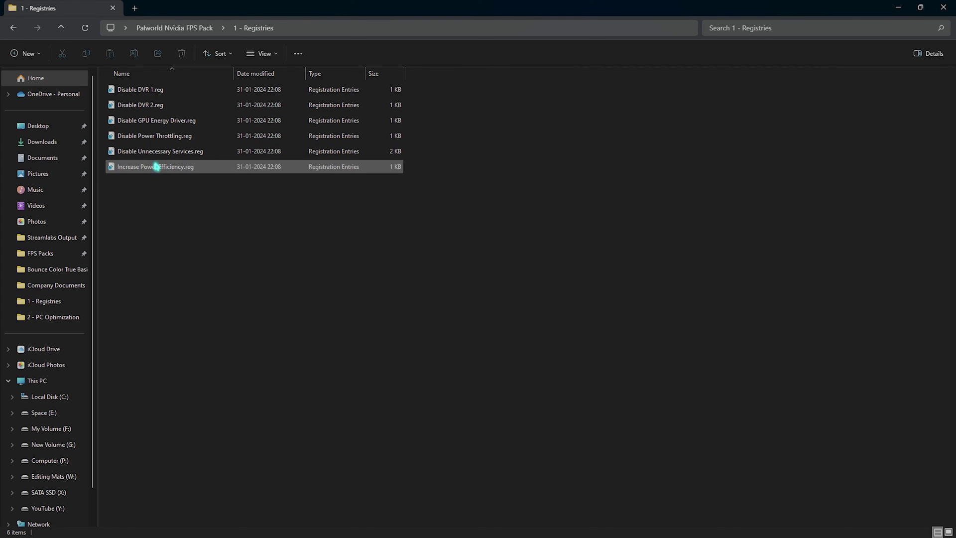
pyautogui.moveTo(327, 219); pyautogui.dragTo(176, 86)
pyautogui.click(209, 273)
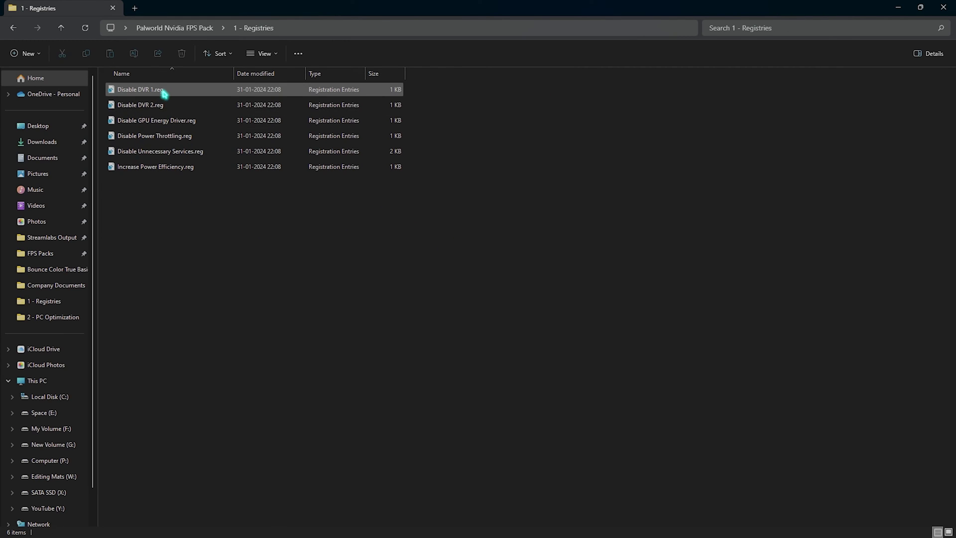
pyautogui.click(401, 90)
pyautogui.click(150, 124)
pyautogui.click(164, 137)
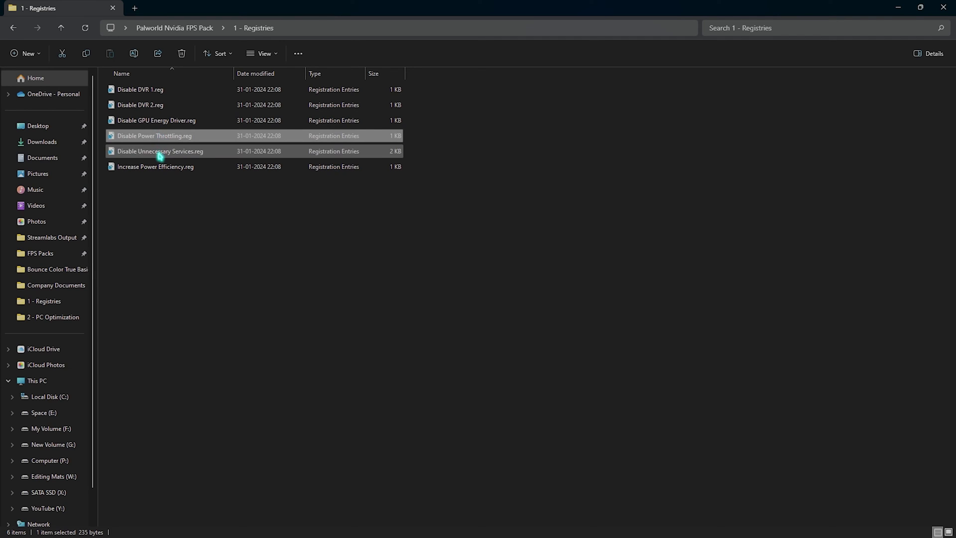
pyautogui.click(160, 155)
pyautogui.click(156, 169)
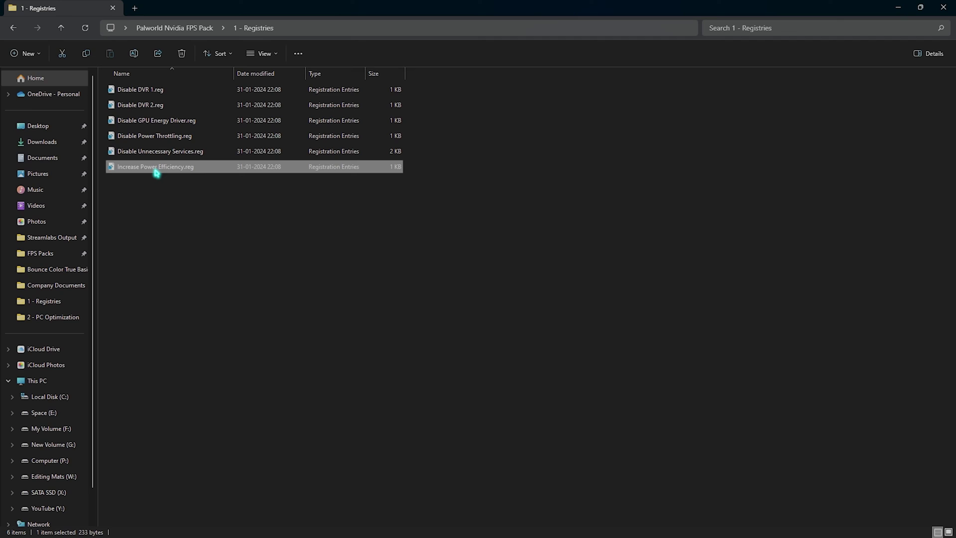
# In 2 - PC Optimization, review Exclusive Fullscreen and the Low-Med and Med-High GPU optimization files.
pyautogui.click(202, 28)
pyautogui.doubleClick(132, 104)
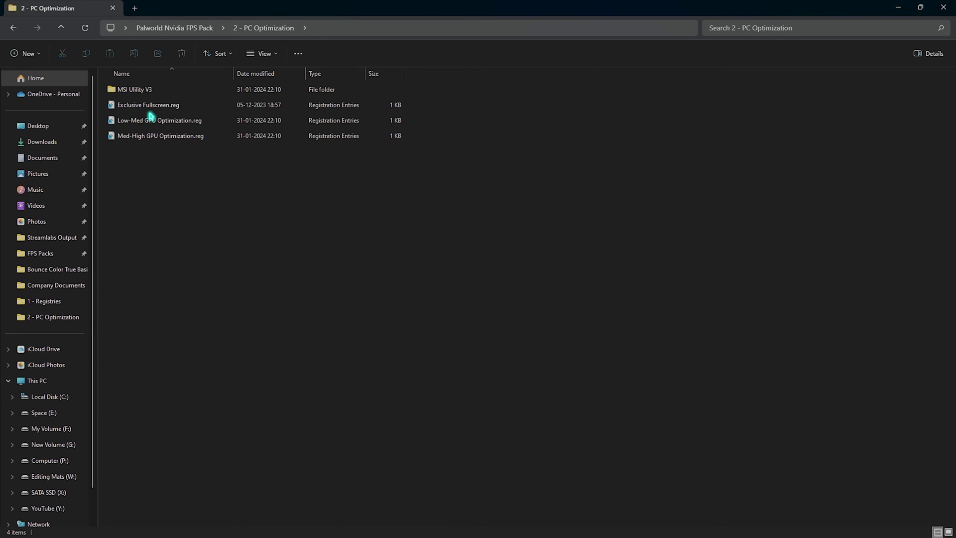
pyautogui.click(123, 105)
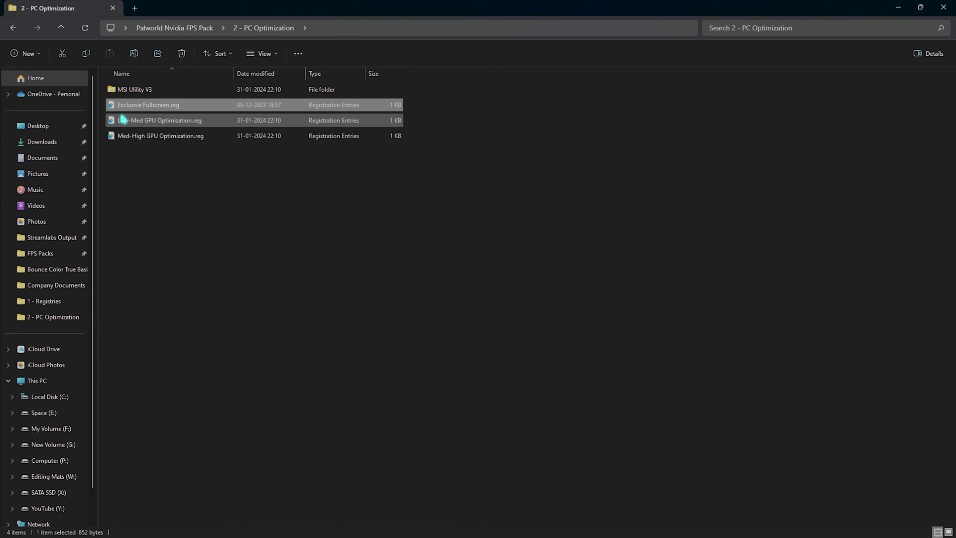
pyautogui.click(205, 214)
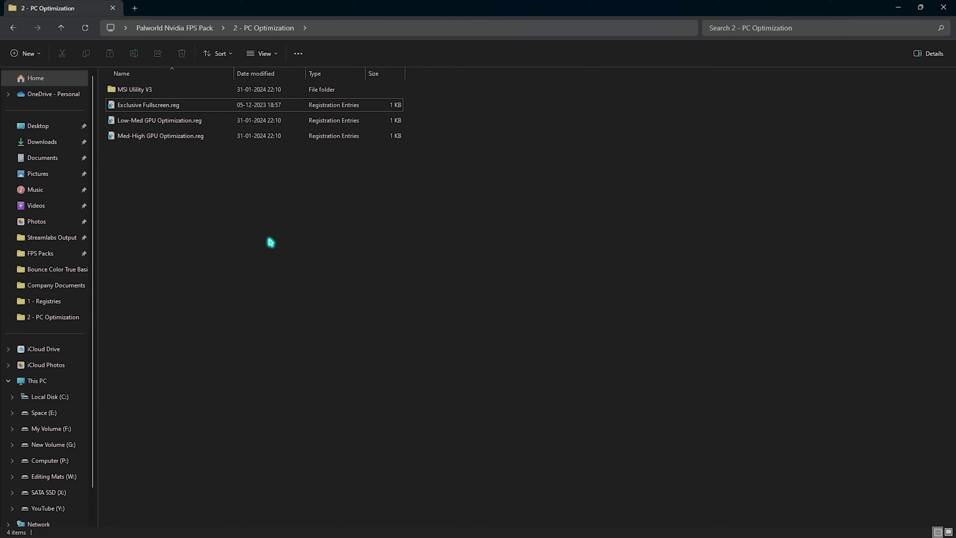
pyautogui.moveTo(161, 185); pyautogui.dragTo(149, 127)
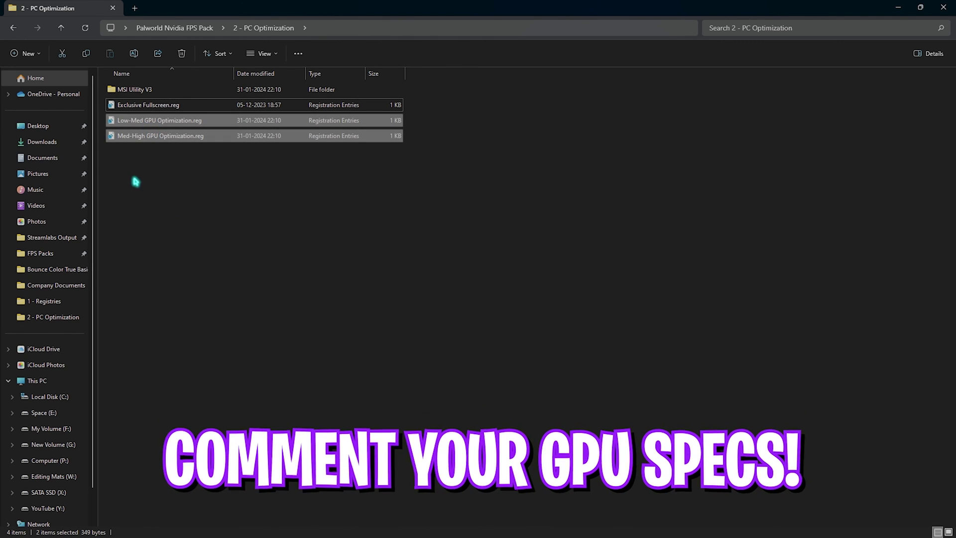
pyautogui.moveTo(175, 179); pyautogui.dragTo(136, 127)
pyautogui.click(146, 203)
pyautogui.click(160, 136)
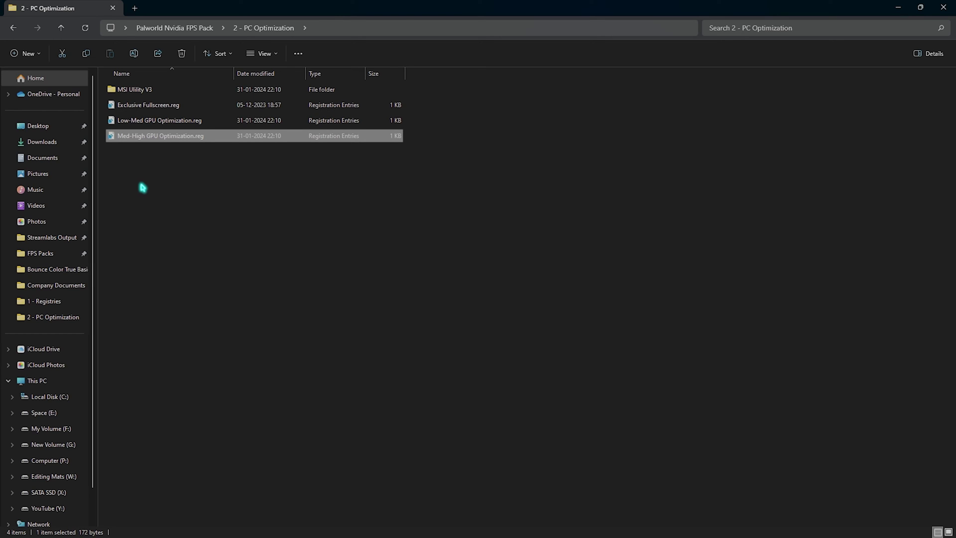
# Run MSI_util_v3.exe as administrator and enable MSI with High priority for the RTX 2070 SUPER.
pyautogui.doubleClick(130, 95)
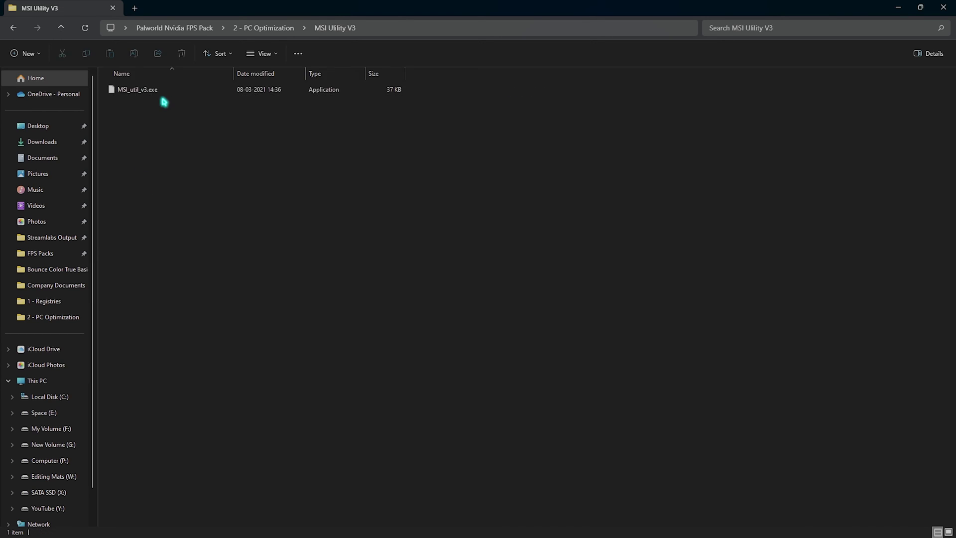
pyautogui.click(163, 94)
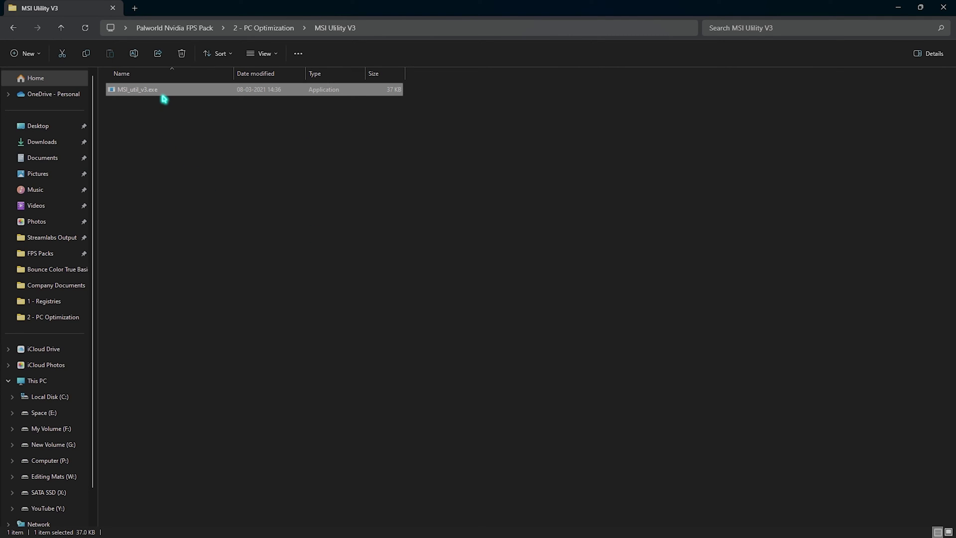
pyautogui.rightClick(163, 98)
pyautogui.click(205, 161)
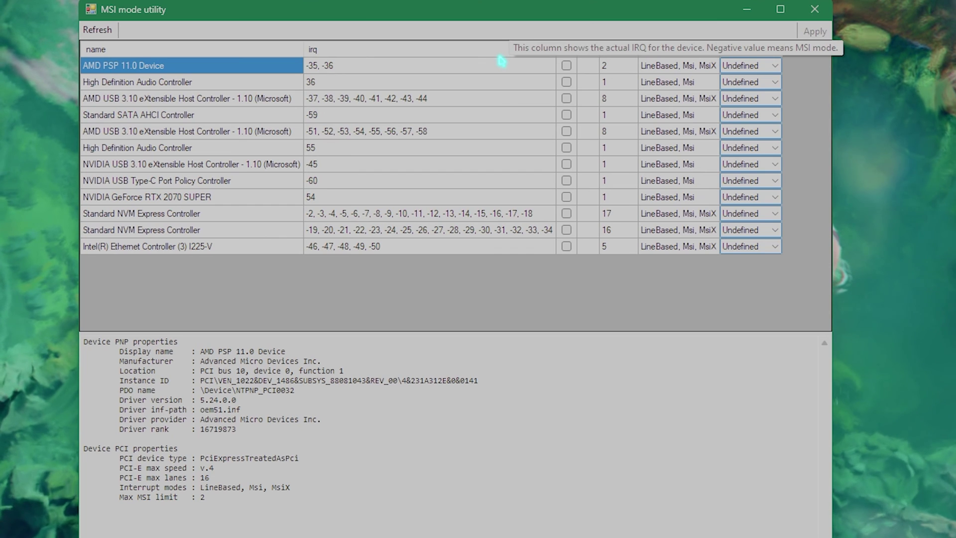
pyautogui.click(150, 199)
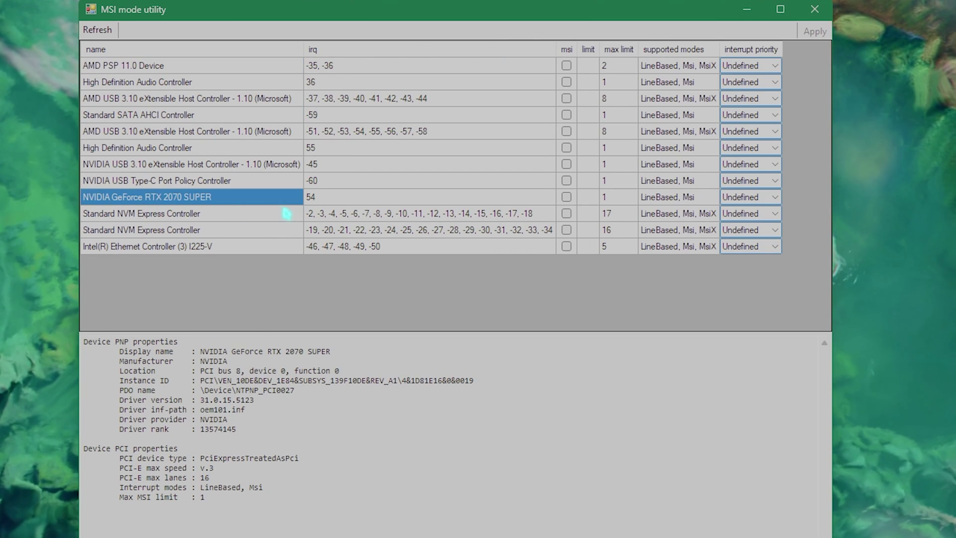
pyautogui.click(567, 196)
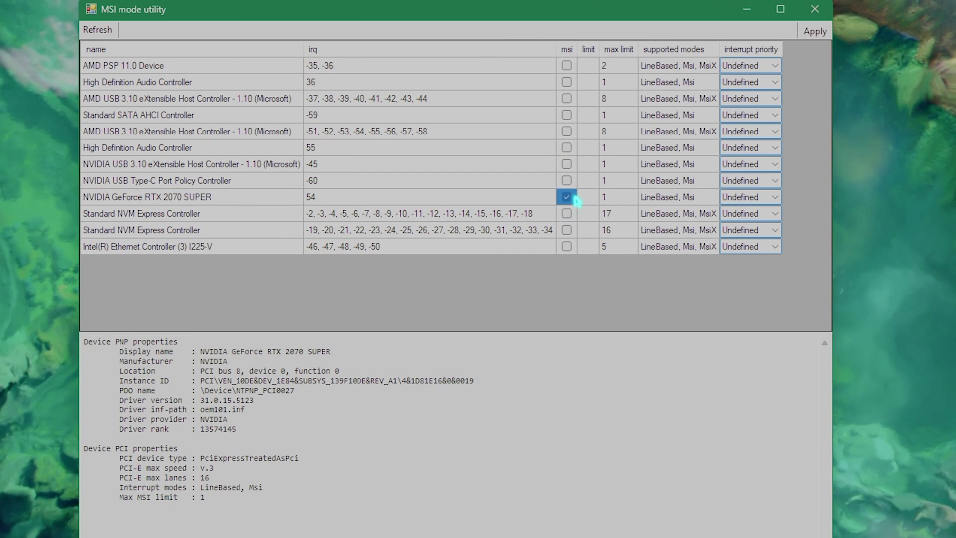
pyautogui.click(752, 197)
pyautogui.click(740, 214)
pyautogui.click(744, 200)
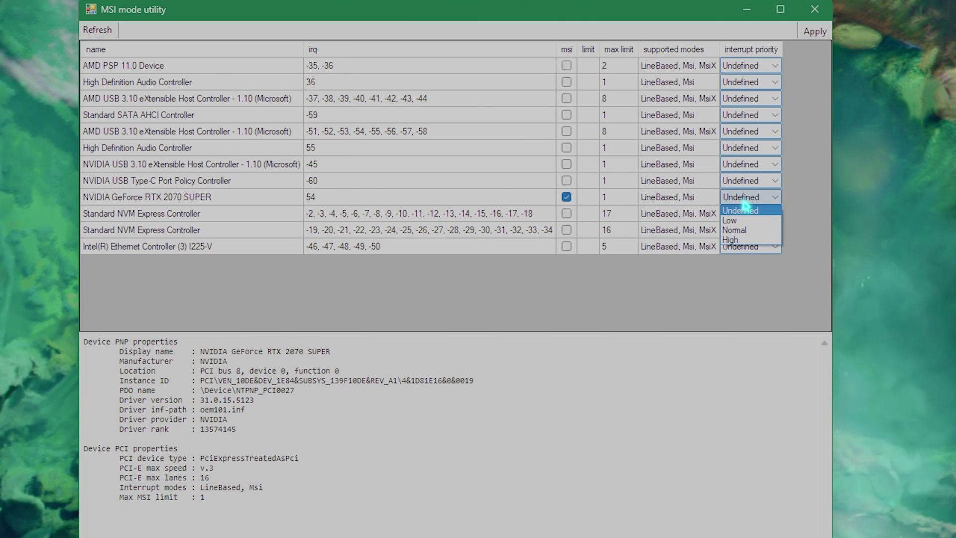
pyautogui.click(736, 240)
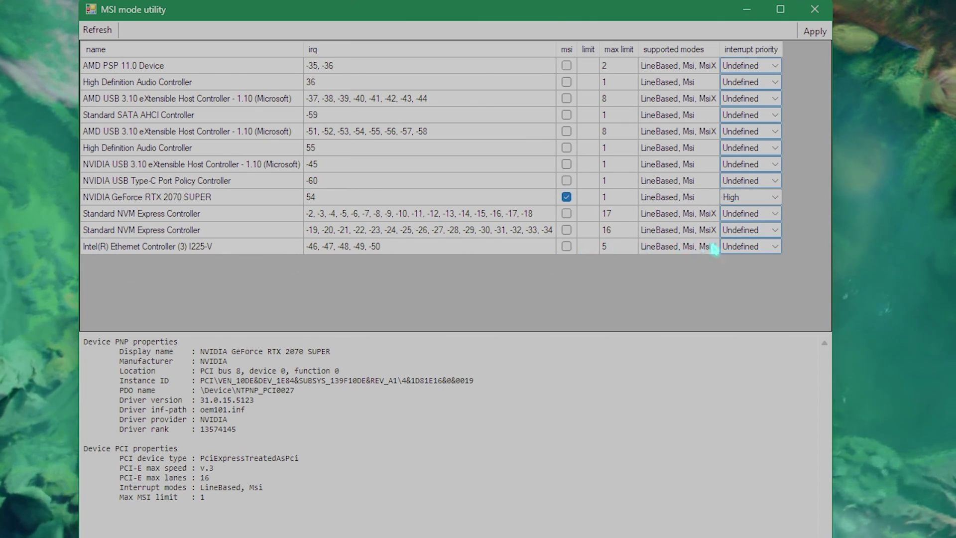
# Enable MSI with High priority for the Intel Ethernet controller and close the utility.
pyautogui.click(754, 247)
pyautogui.click(717, 289)
pyautogui.click(742, 247)
pyautogui.click(731, 289)
pyautogui.click(567, 246)
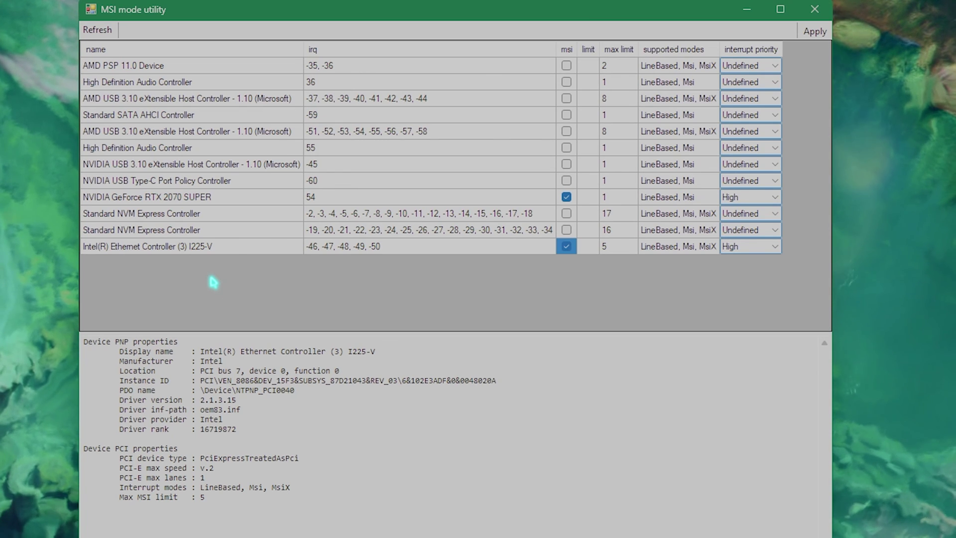
pyautogui.click(815, 9)
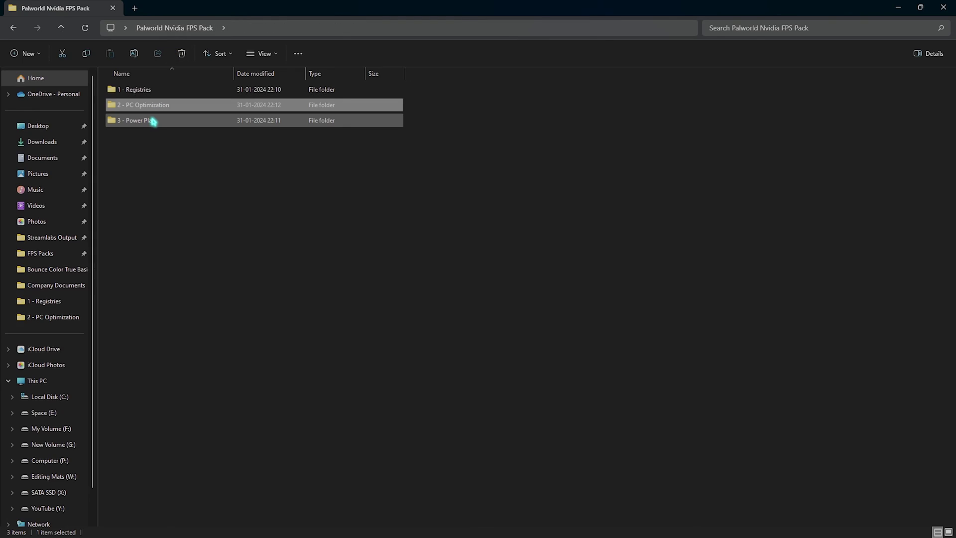
# Copy the powercfg command from Ultimate PowerPlan.txt in the 3 - Power Plan folder.
pyautogui.doubleClick(152, 121)
pyautogui.click(170, 92)
pyautogui.press('Return')
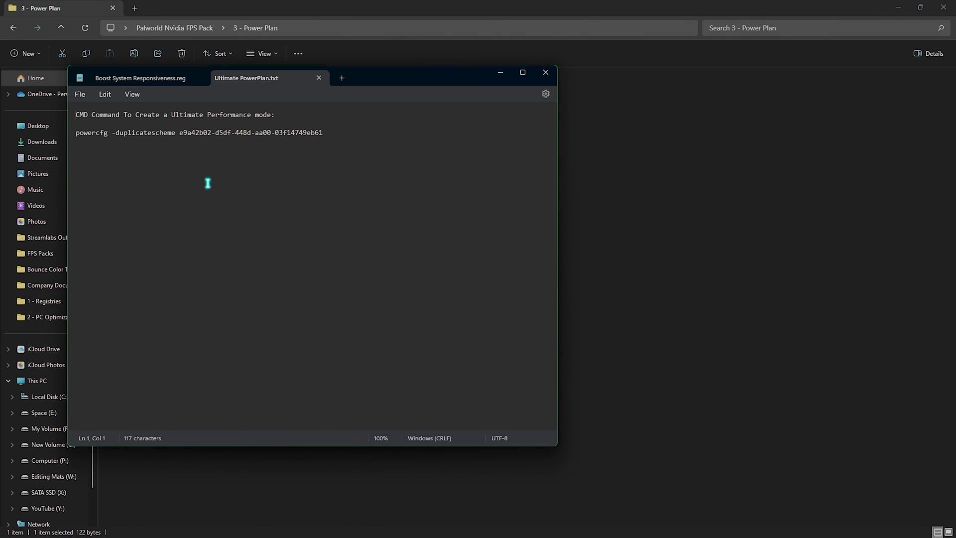
pyautogui.moveTo(348, 136); pyautogui.dragTo(84, 138)
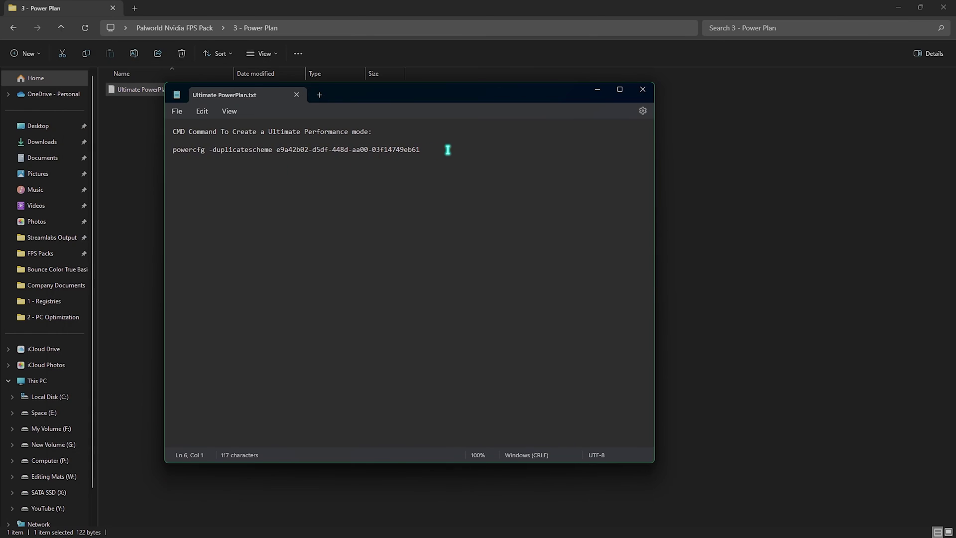
pyautogui.moveTo(448, 149); pyautogui.dragTo(177, 150)
pyautogui.hotkey('ctrl', 'c')
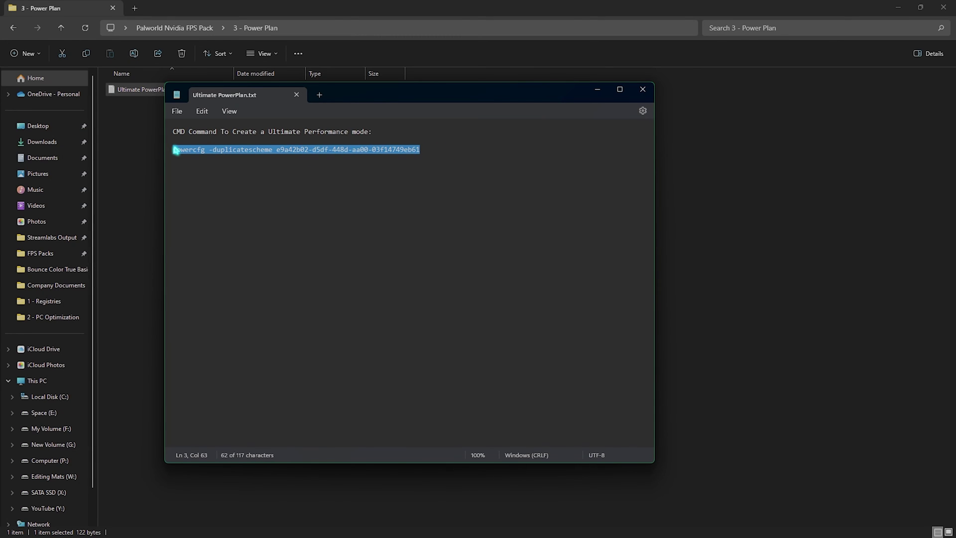
pyautogui.click(639, 94)
# Paste the powercfg command into a Command Prompt running as administrator.
pyautogui.press('super')
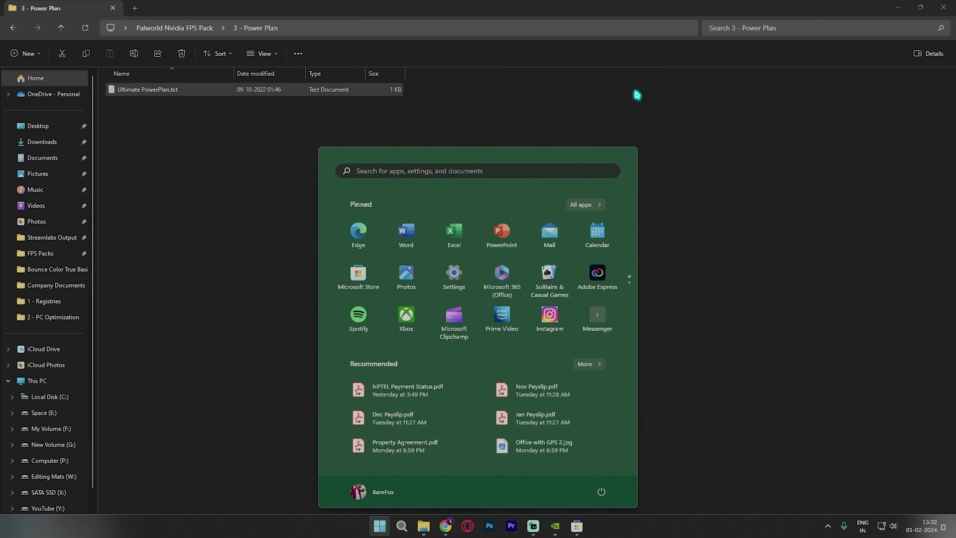
pyautogui.write('cmd')
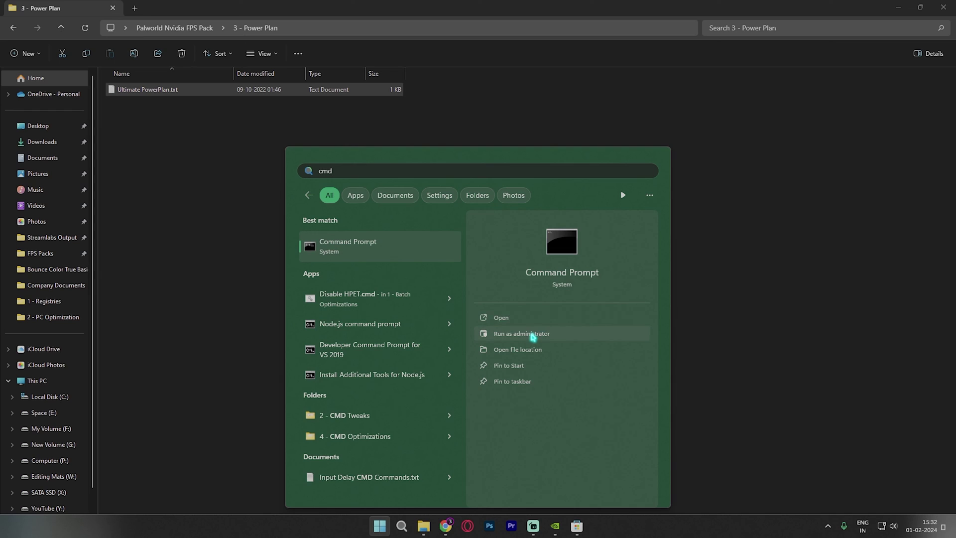
pyautogui.click(532, 337)
pyautogui.hotkey('ctrl', 'v')
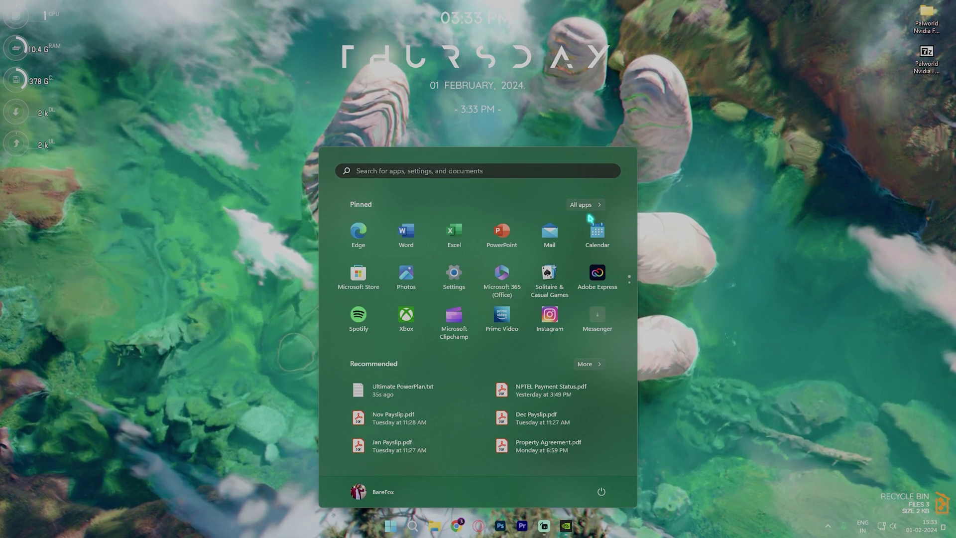
# Select the Ultimate Performance plan in Control Panel's Power Options, then close the window.
pyautogui.press('Return')
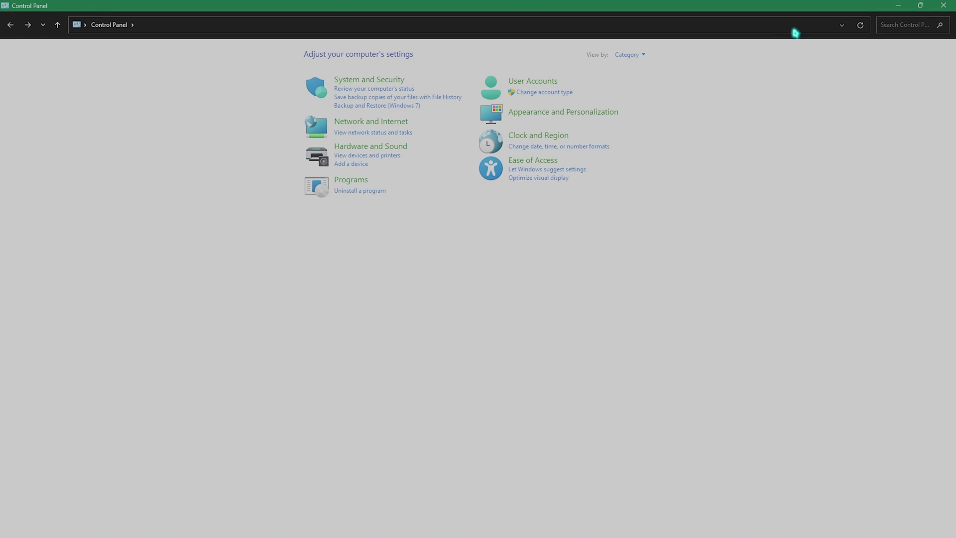
pyautogui.click(903, 28)
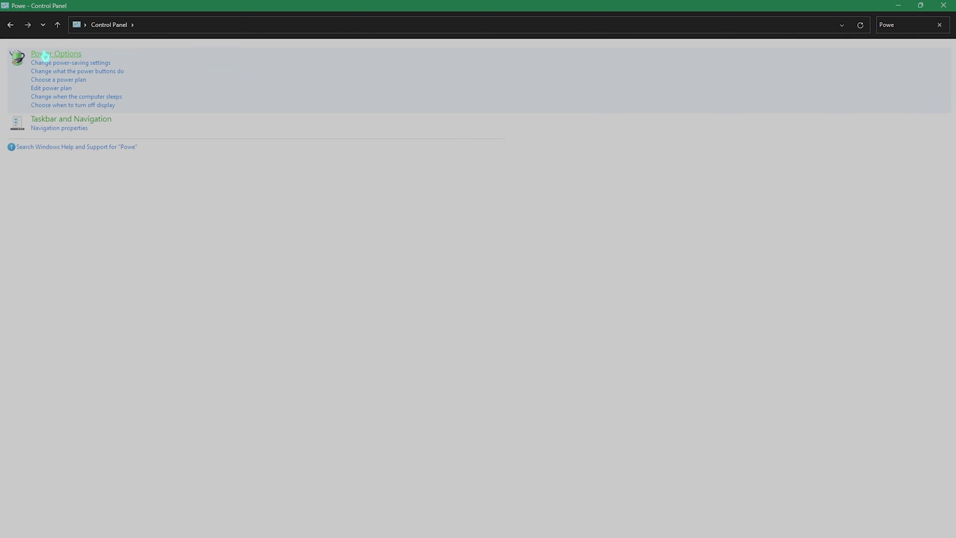
pyautogui.click(41, 56)
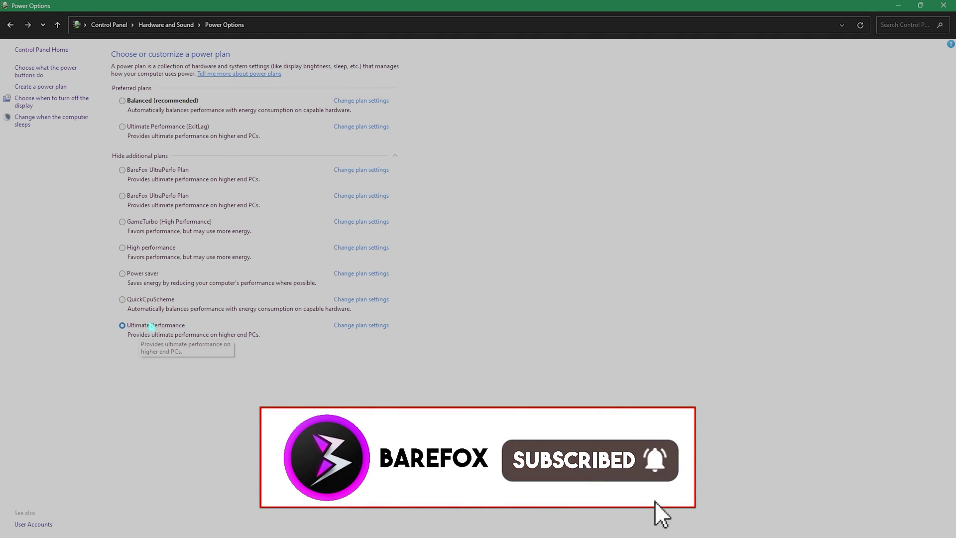
pyautogui.click(906, 5)
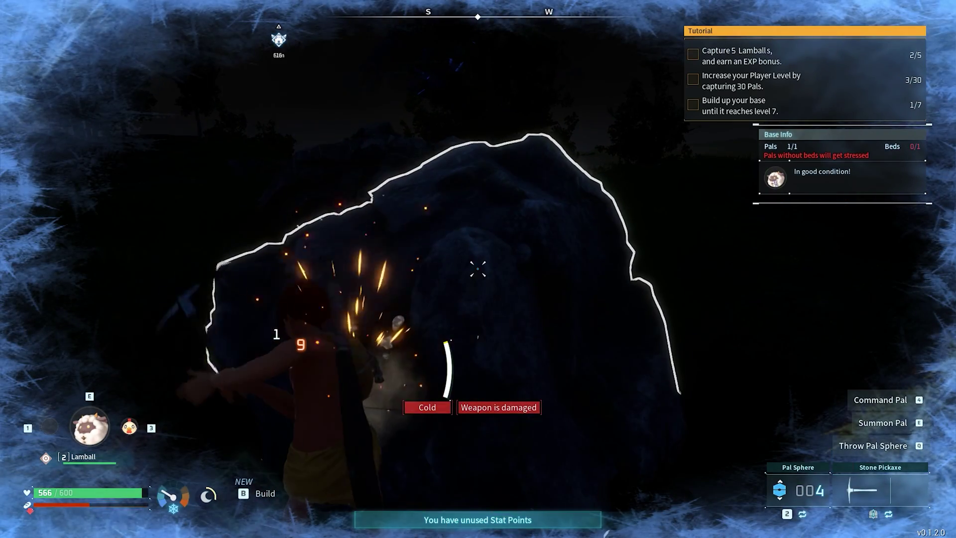
# Strike the rock with the Stone Pickaxe until it yields Stone x 1.
pyautogui.click(478, 269)
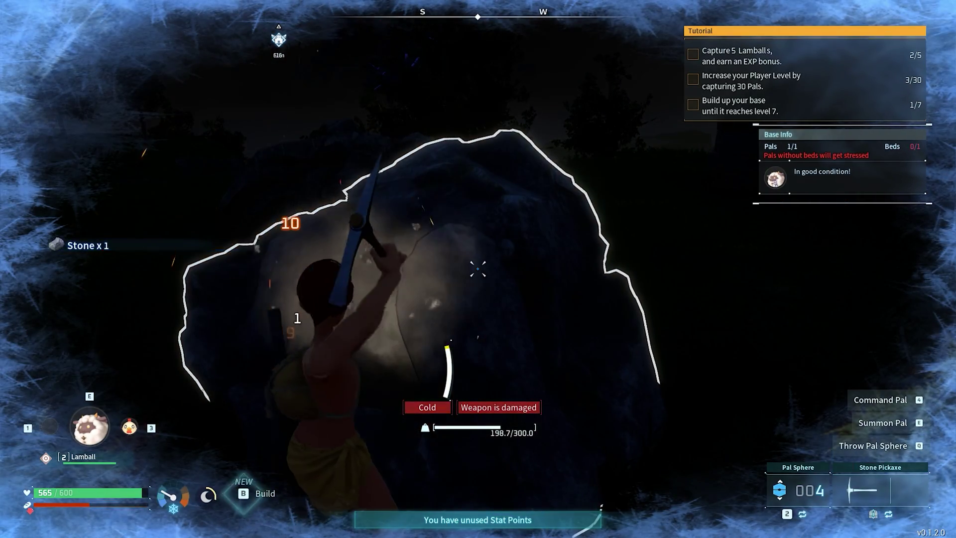